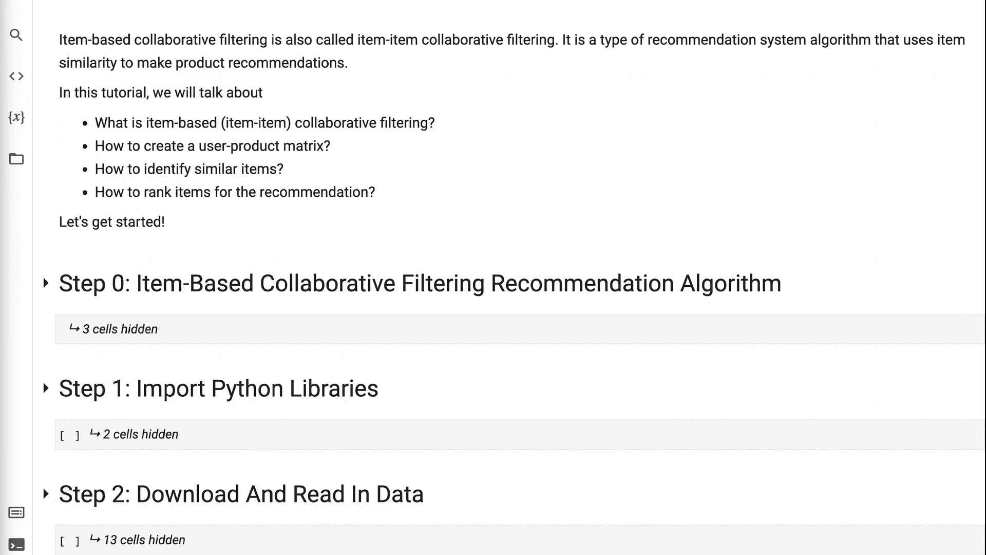
{"action": "scroll", "coordinate": [451, 314], "scroll_direction": "down", "scroll_amount": 3}
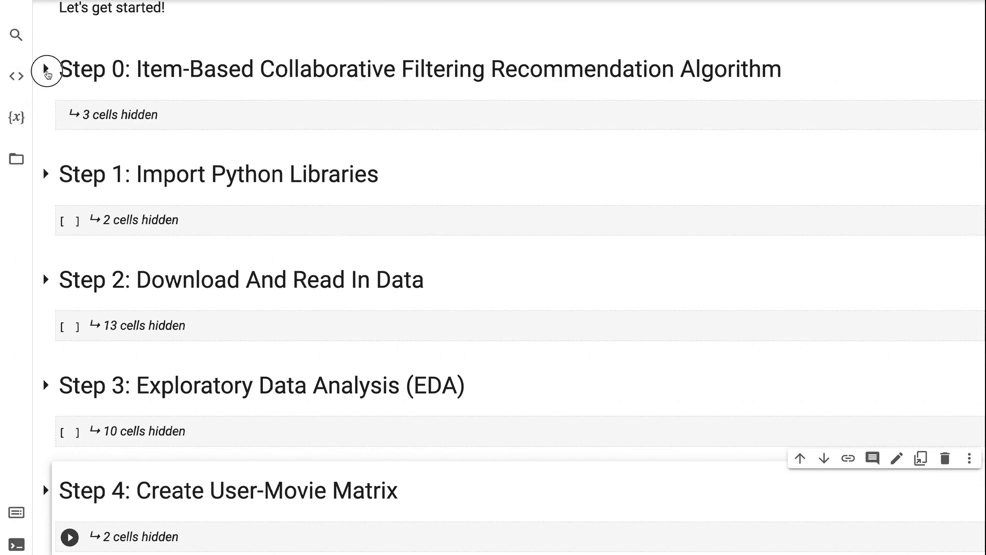
Expand Step 0 to show the fruit illustration of recommending pineapples to Ms. Purple
{"action": "left_click", "coordinate": [45, 71]}
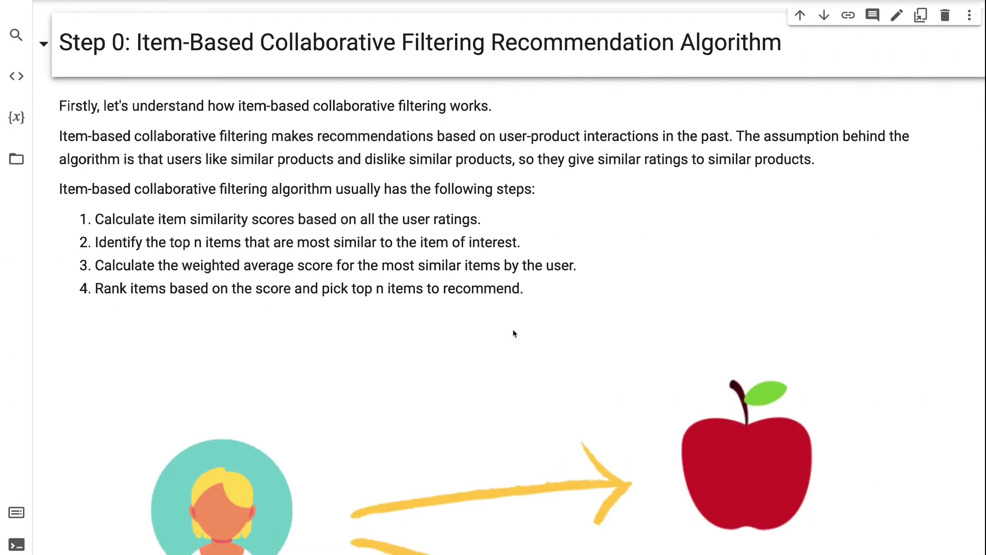
{"action": "scroll", "coordinate": [512, 333], "scroll_direction": "down", "scroll_amount": 1}
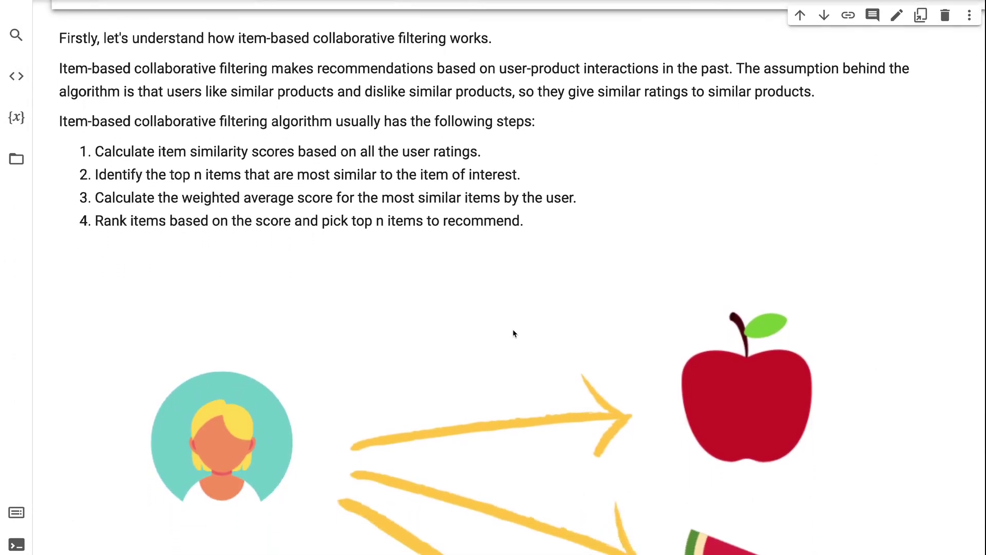
{"action": "scroll", "coordinate": [514, 332], "scroll_direction": "down", "scroll_amount": 1}
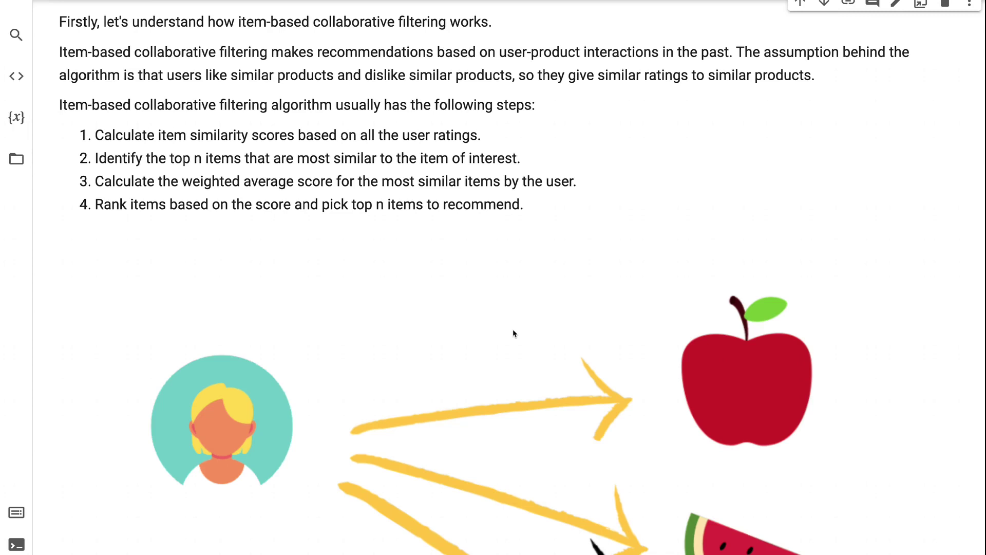
{"action": "scroll", "coordinate": [513, 333], "scroll_direction": "down", "scroll_amount": 1}
{"action": "scroll", "coordinate": [513, 333], "scroll_direction": "down", "scroll_amount": 1}
{"action": "scroll", "coordinate": [513, 333], "scroll_direction": "down", "scroll_amount": 1}
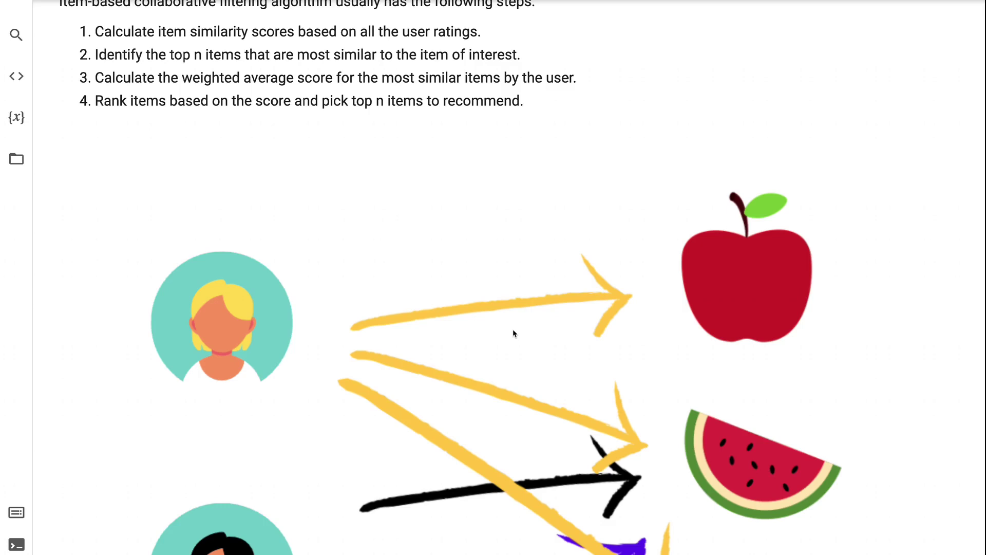
{"action": "scroll", "coordinate": [512, 333], "scroll_direction": "down", "scroll_amount": 1}
{"action": "scroll", "coordinate": [513, 333], "scroll_direction": "down", "scroll_amount": 2}
{"action": "scroll", "coordinate": [513, 333], "scroll_direction": "down", "scroll_amount": 1}
{"action": "scroll", "coordinate": [512, 333], "scroll_direction": "down", "scroll_amount": 1}
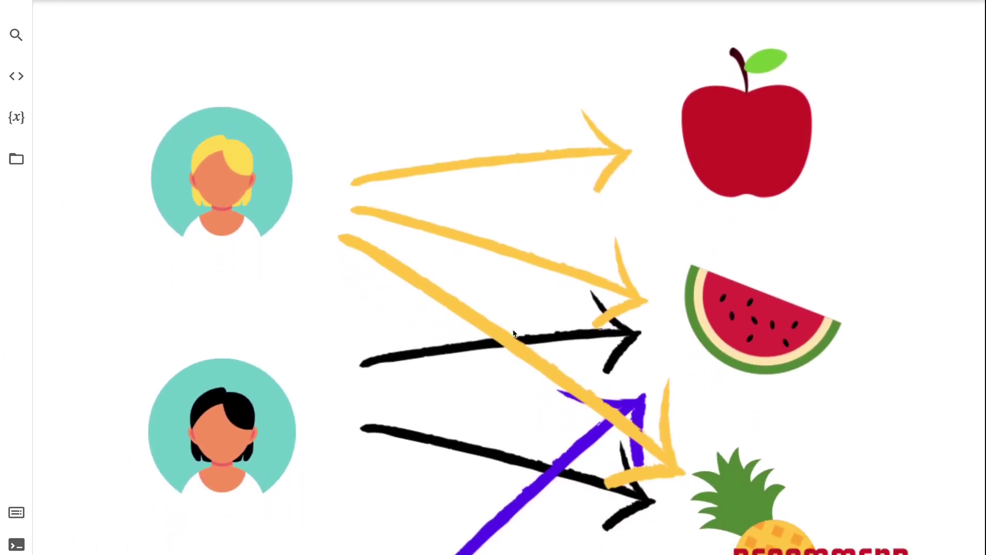
{"action": "scroll", "coordinate": [513, 332], "scroll_direction": "down", "scroll_amount": 1}
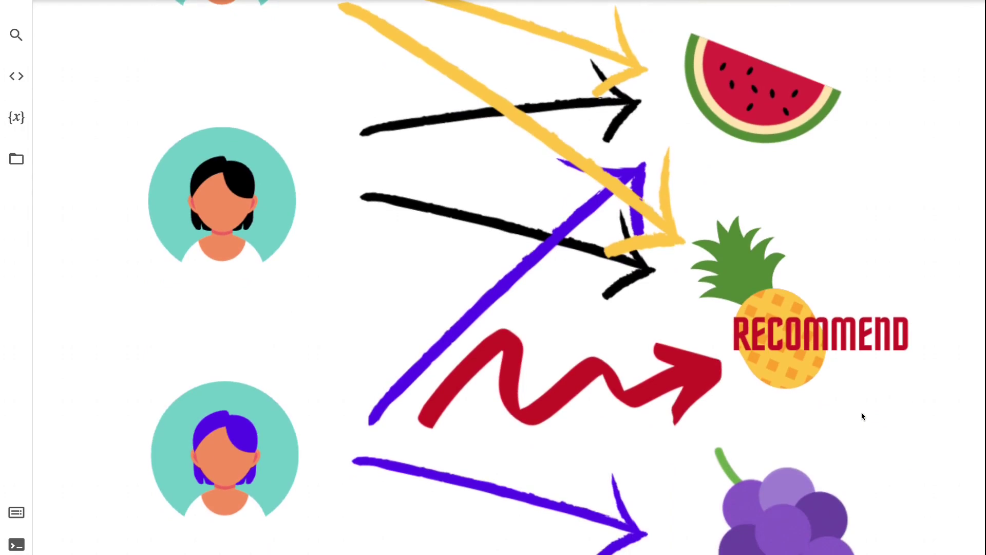
{"action": "scroll", "coordinate": [863, 416], "scroll_direction": "down", "scroll_amount": 1}
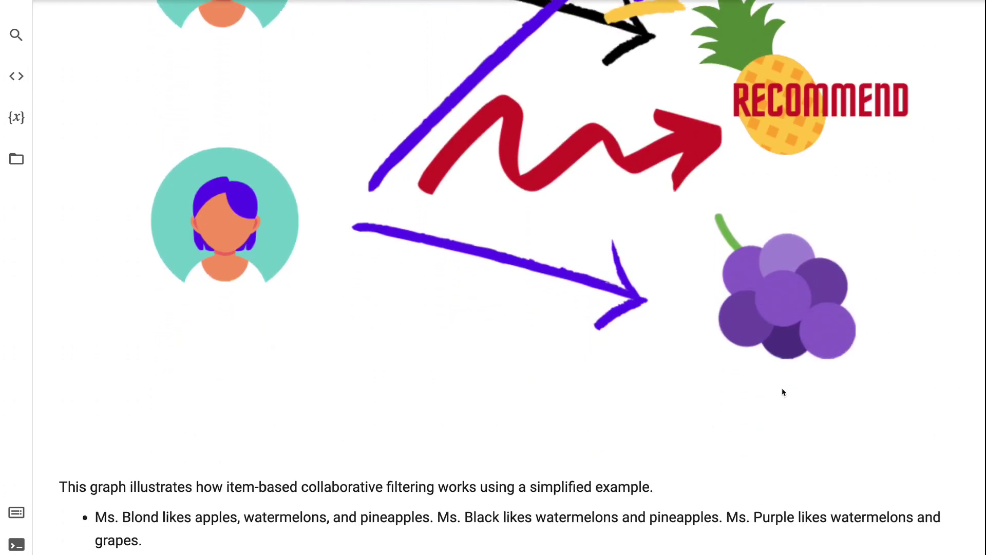
{"action": "scroll", "coordinate": [782, 393], "scroll_direction": "down", "scroll_amount": 2}
{"action": "scroll", "coordinate": [782, 392], "scroll_direction": "down", "scroll_amount": 3}
{"action": "scroll", "coordinate": [782, 393], "scroll_direction": "down", "scroll_amount": 2}
{"action": "scroll", "coordinate": [782, 391], "scroll_direction": "down", "scroll_amount": 3}
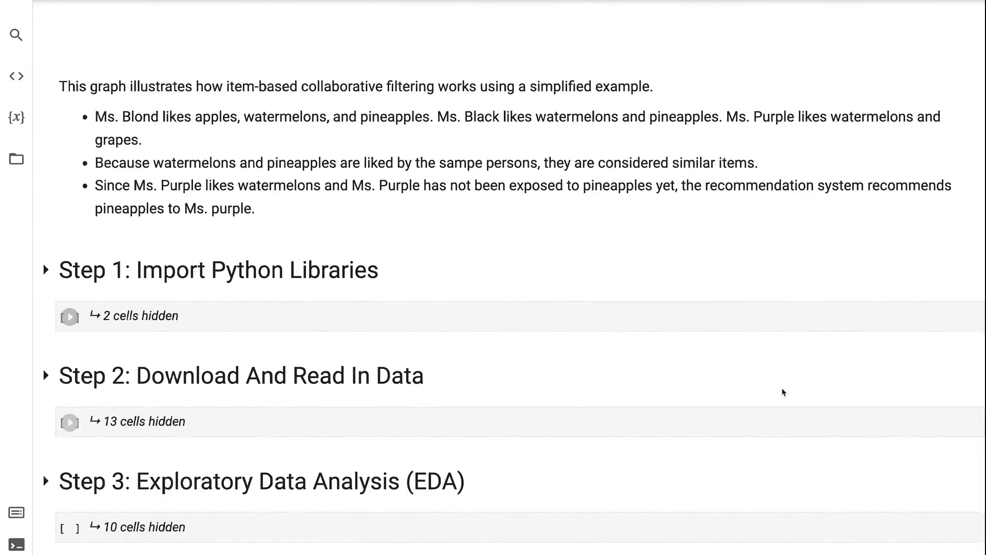
{"action": "scroll", "coordinate": [782, 392], "scroll_direction": "down", "scroll_amount": 2}
{"action": "scroll", "coordinate": [781, 392], "scroll_direction": "down", "scroll_amount": 3}
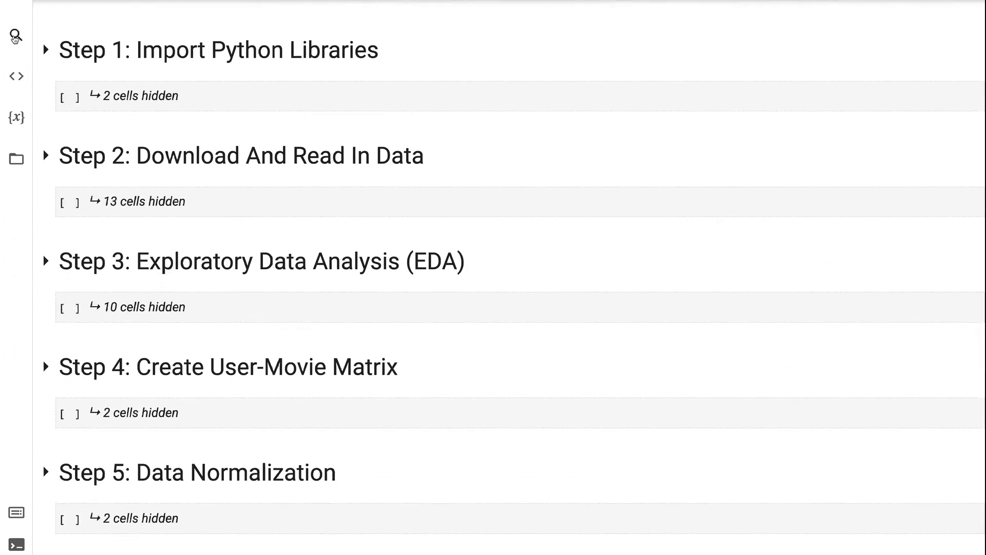
Expand Step 1 and select its pandas, numpy, scipy.stats, seaborn and cosine_similarity import cell
{"action": "left_click", "coordinate": [45, 50]}
{"action": "mouse_move", "coordinate": [377, 293]}
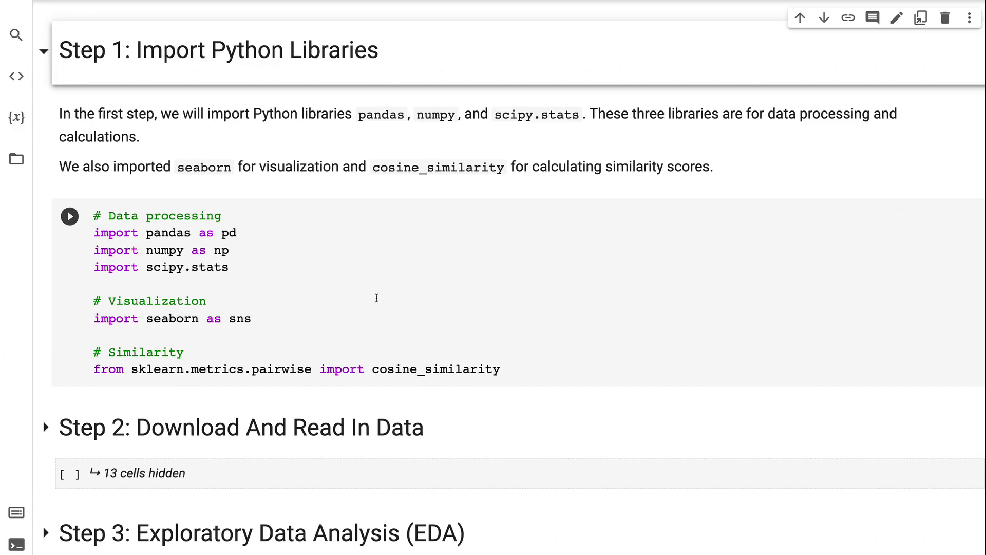
{"action": "scroll", "coordinate": [378, 298], "scroll_direction": "down", "scroll_amount": 2}
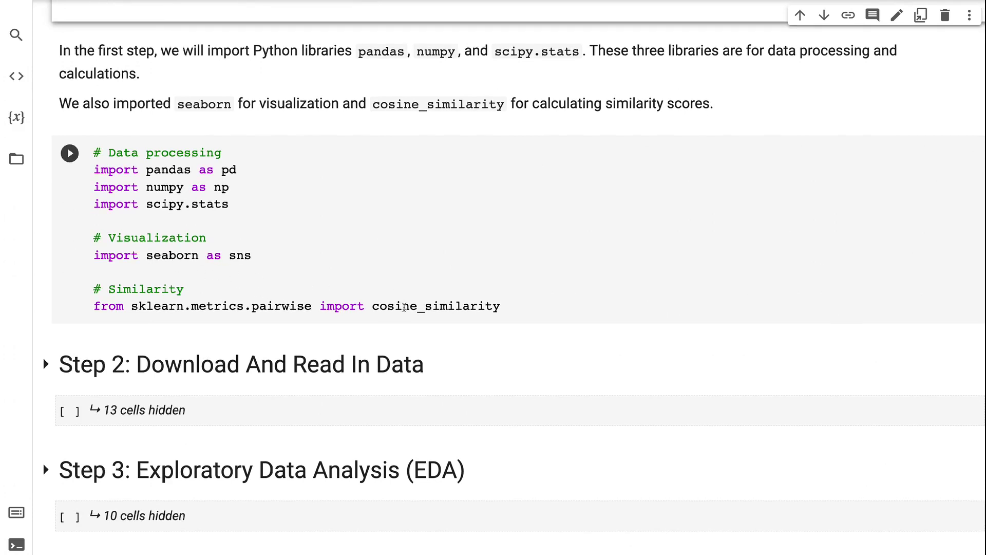
{"action": "left_click", "coordinate": [402, 305]}
{"action": "scroll", "coordinate": [566, 299], "scroll_direction": "down", "scroll_amount": 1}
{"action": "scroll", "coordinate": [566, 301], "scroll_direction": "down", "scroll_amount": 2}
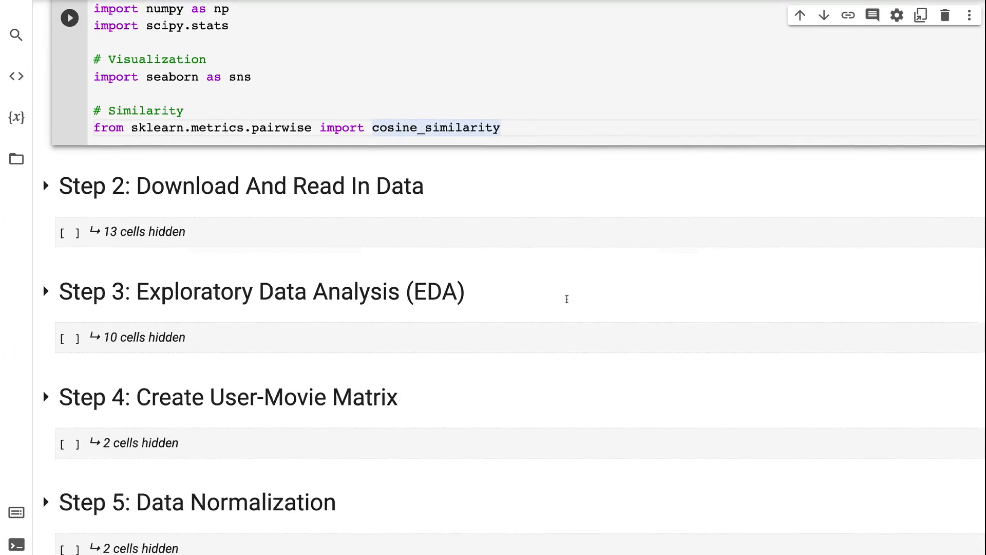
{"action": "scroll", "coordinate": [566, 302], "scroll_direction": "down", "scroll_amount": 1}
{"action": "scroll", "coordinate": [568, 303], "scroll_direction": "down", "scroll_amount": 1}
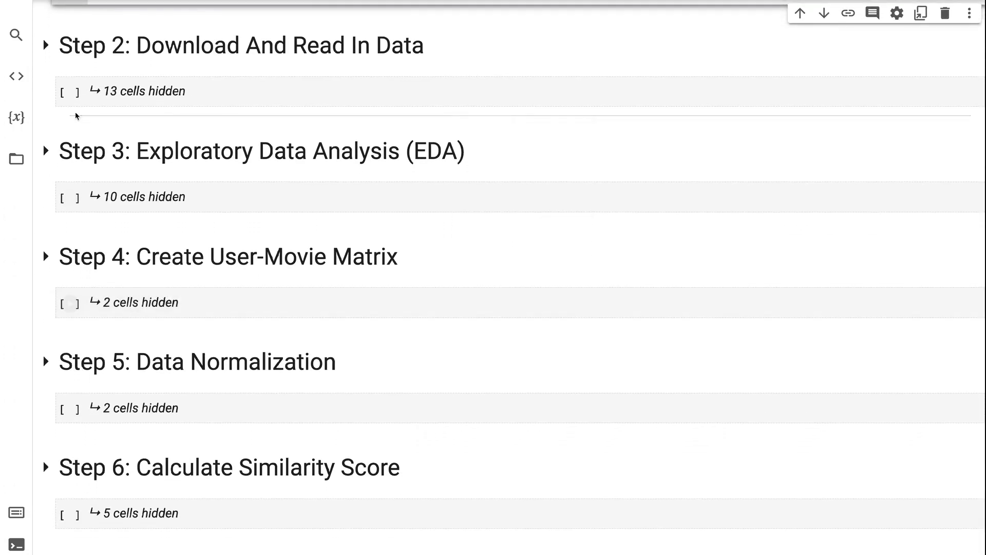
Expand Step 2 to show the ratings data summary: 610 users, 9724 movies, 10 rating values
{"action": "left_click", "coordinate": [46, 47]}
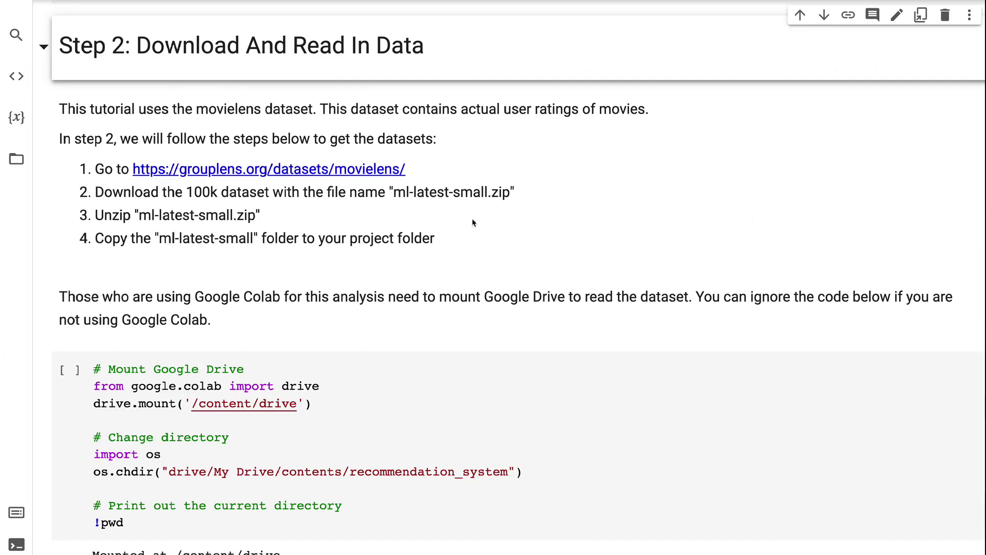
{"action": "scroll", "coordinate": [616, 291], "scroll_direction": "down", "scroll_amount": 1}
{"action": "scroll", "coordinate": [616, 290], "scroll_direction": "down", "scroll_amount": 1}
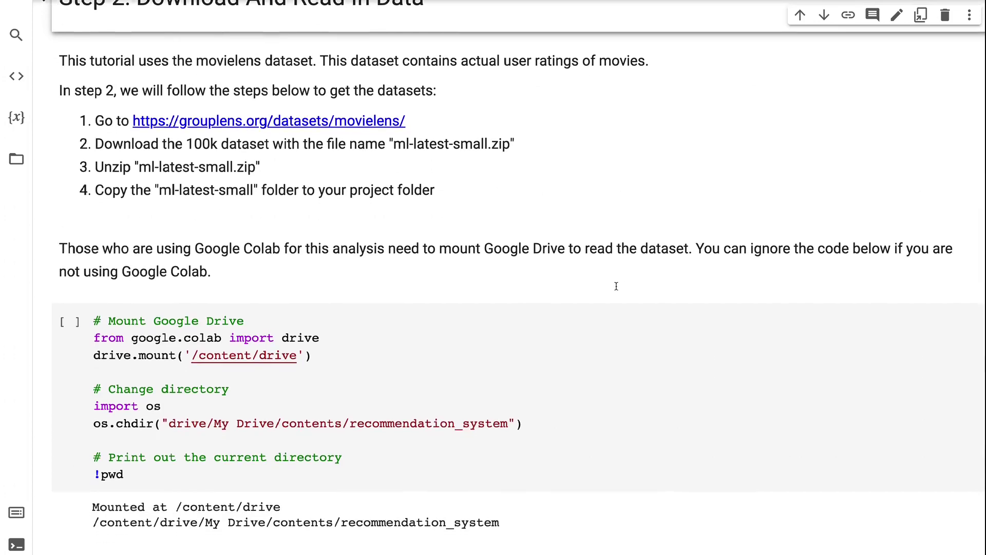
{"action": "scroll", "coordinate": [616, 289], "scroll_direction": "down", "scroll_amount": 1}
{"action": "mouse_move", "coordinate": [508, 397]}
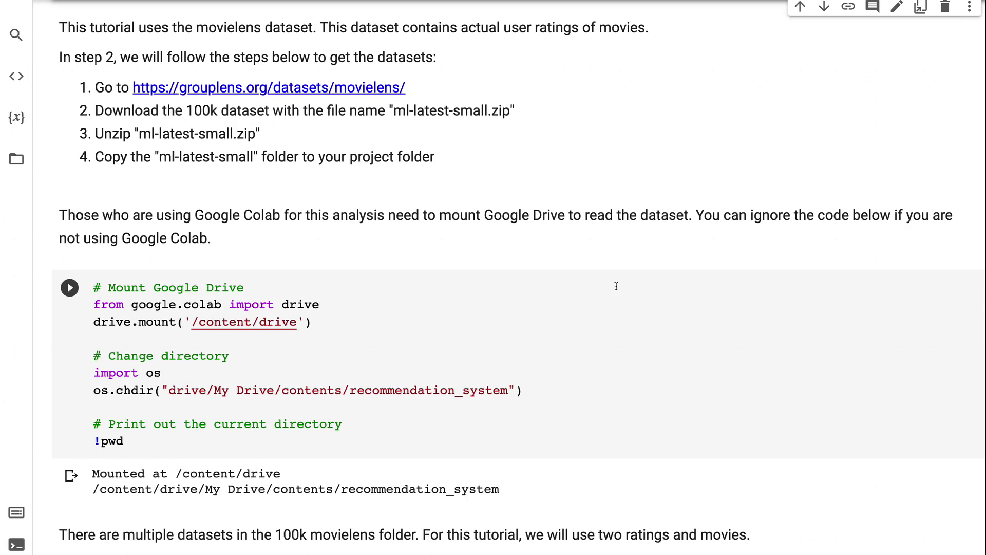
{"action": "scroll", "coordinate": [616, 285], "scroll_direction": "down", "scroll_amount": 1}
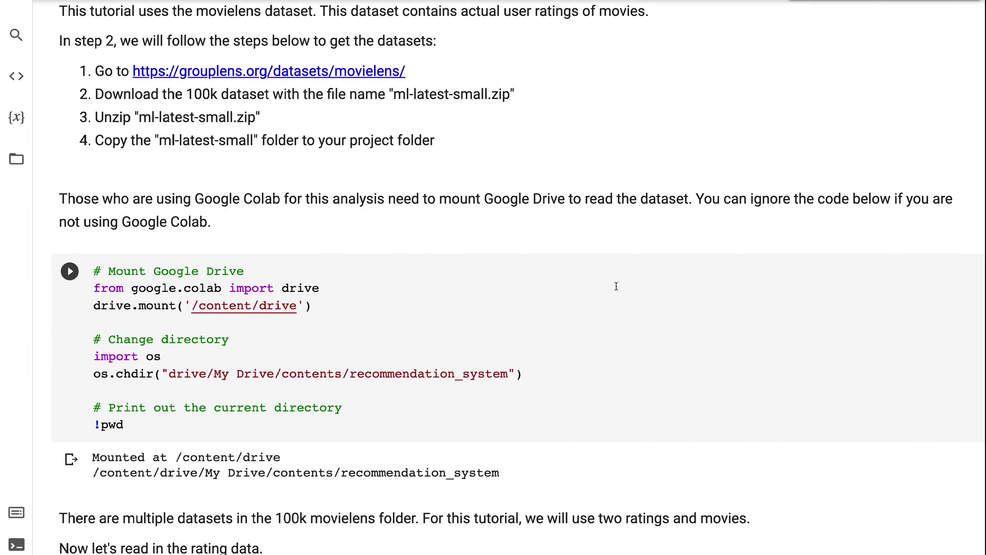
{"action": "scroll", "coordinate": [616, 286], "scroll_direction": "down", "scroll_amount": 2}
{"action": "scroll", "coordinate": [616, 286], "scroll_direction": "down", "scroll_amount": 3}
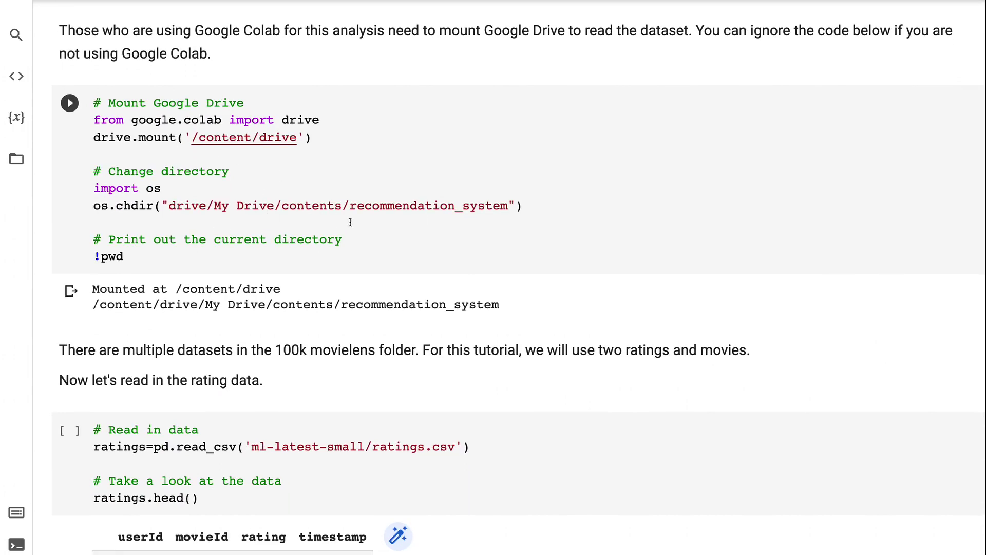
{"action": "scroll", "coordinate": [418, 241], "scroll_direction": "down", "scroll_amount": 1}
{"action": "scroll", "coordinate": [418, 241], "scroll_direction": "down", "scroll_amount": 2}
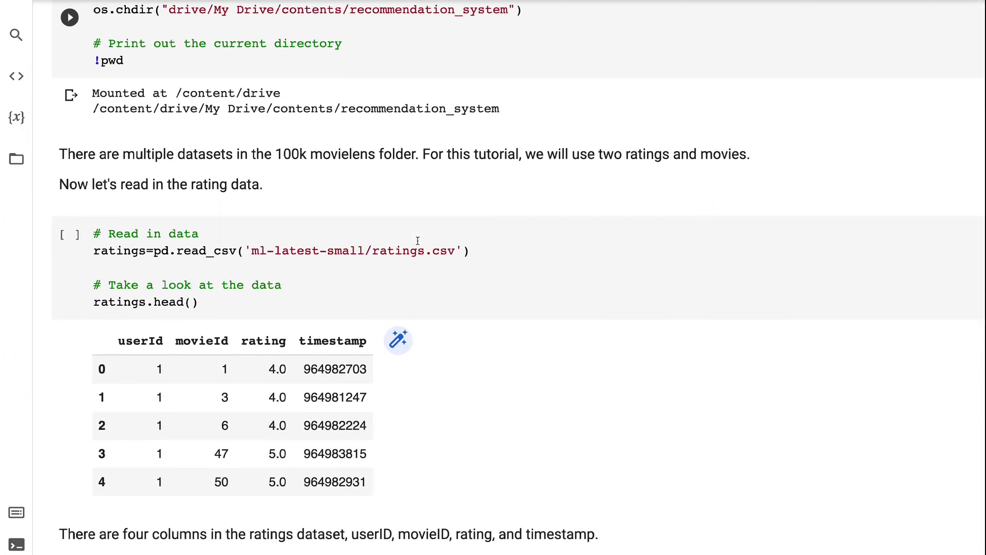
{"action": "scroll", "coordinate": [418, 241], "scroll_direction": "down", "scroll_amount": 1}
{"action": "scroll", "coordinate": [418, 241], "scroll_direction": "down", "scroll_amount": 1}
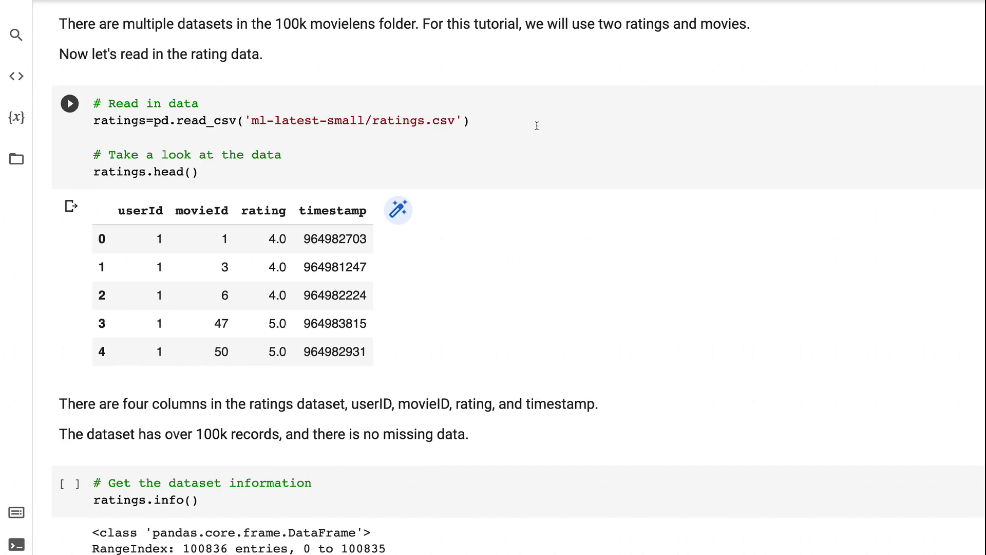
{"action": "scroll", "coordinate": [536, 125], "scroll_direction": "down", "scroll_amount": 1}
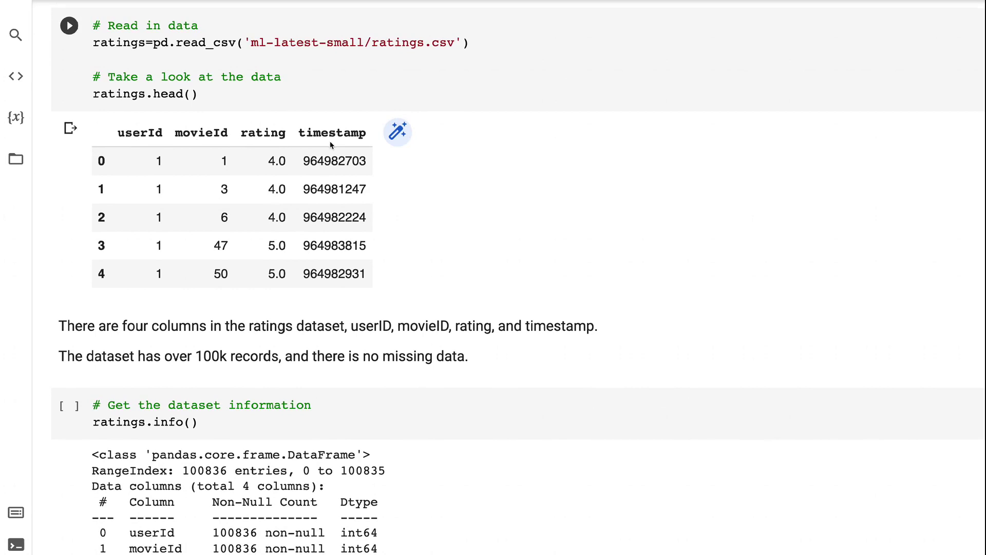
{"action": "scroll", "coordinate": [535, 199], "scroll_direction": "down", "scroll_amount": 2}
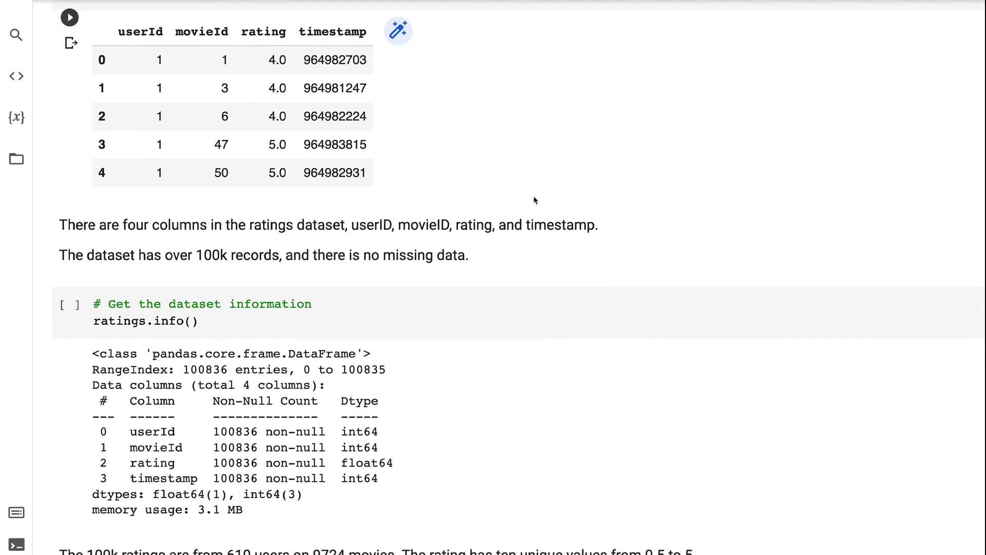
{"action": "scroll", "coordinate": [534, 199], "scroll_direction": "down", "scroll_amount": 2}
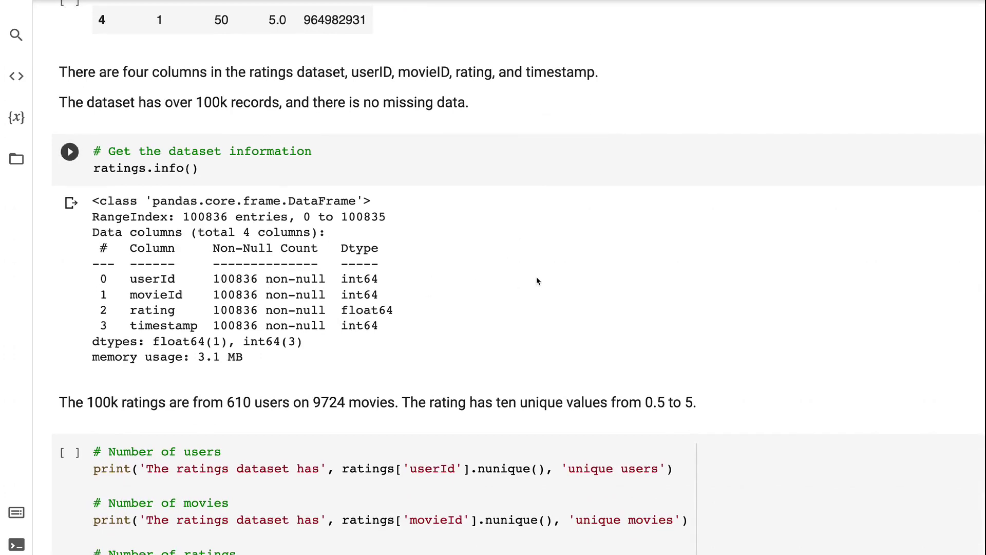
{"action": "scroll", "coordinate": [536, 280], "scroll_direction": "down", "scroll_amount": 1}
{"action": "scroll", "coordinate": [537, 281], "scroll_direction": "down", "scroll_amount": 3}
{"action": "scroll", "coordinate": [537, 280], "scroll_direction": "down", "scroll_amount": 1}
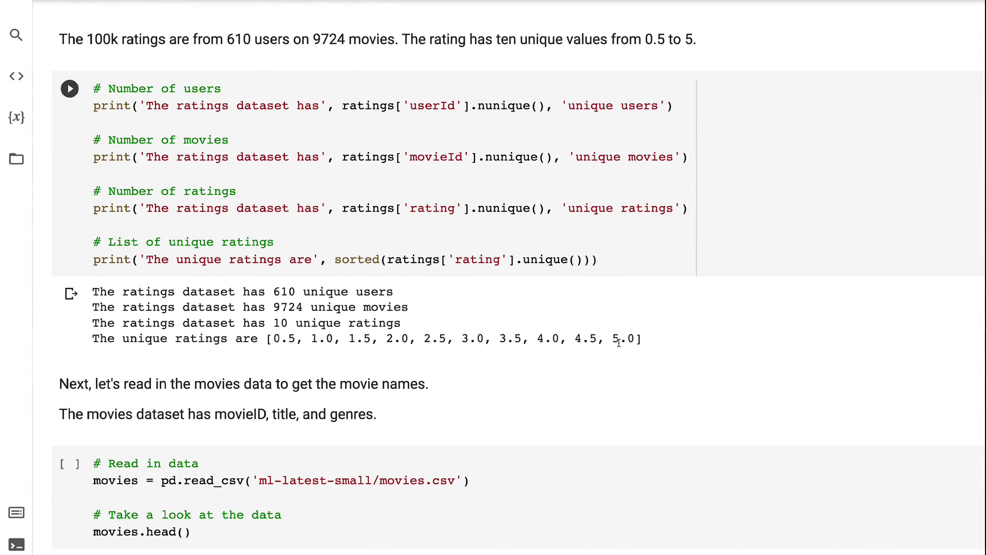
{"action": "scroll", "coordinate": [576, 374], "scroll_direction": "down", "scroll_amount": 2}
{"action": "scroll", "coordinate": [577, 374], "scroll_direction": "down", "scroll_amount": 3}
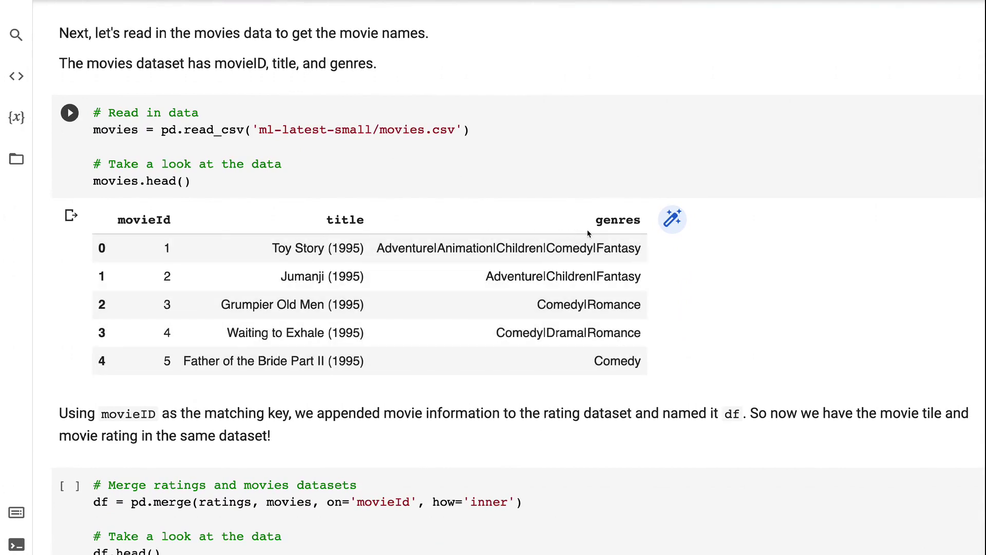
{"action": "scroll", "coordinate": [755, 388], "scroll_direction": "down", "scroll_amount": 3}
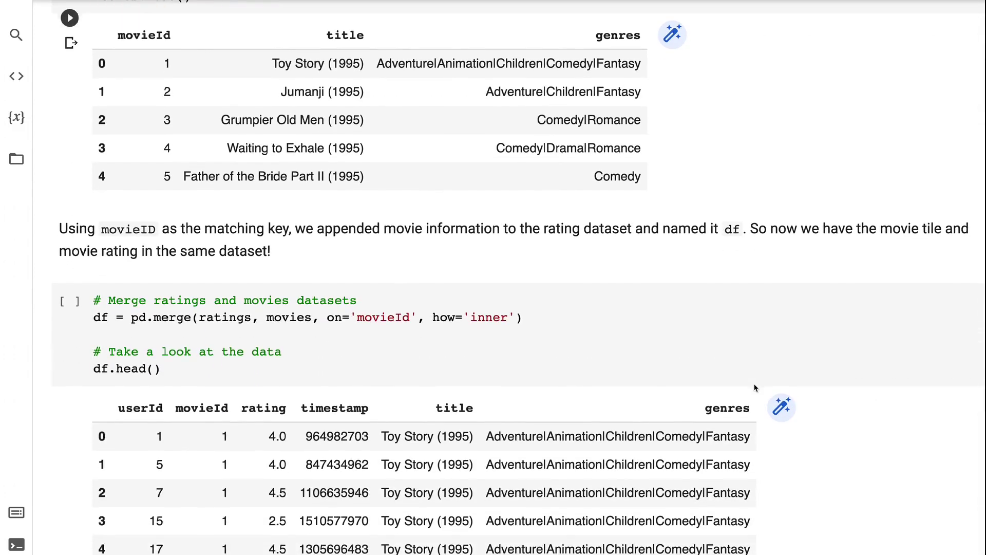
{"action": "scroll", "coordinate": [755, 387], "scroll_direction": "down", "scroll_amount": 2}
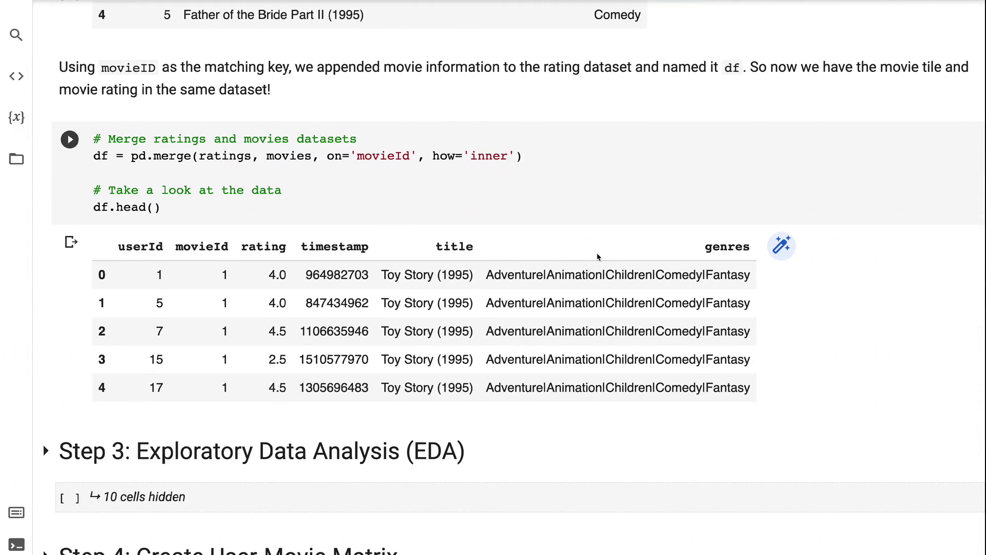
{"action": "scroll", "coordinate": [596, 256], "scroll_direction": "down", "scroll_amount": 1}
{"action": "scroll", "coordinate": [597, 257], "scroll_direction": "down", "scroll_amount": 1}
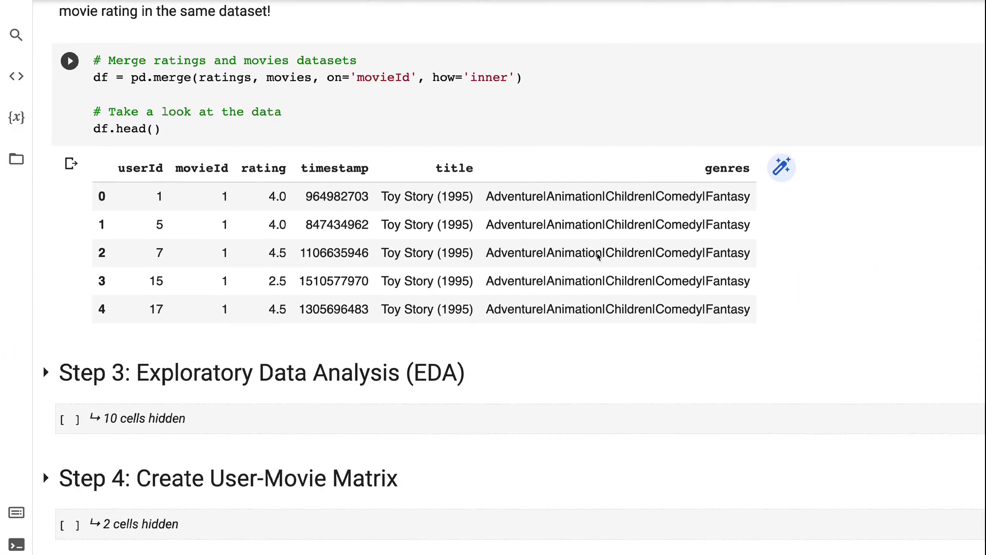
{"action": "scroll", "coordinate": [597, 257], "scroll_direction": "down", "scroll_amount": 1}
{"action": "scroll", "coordinate": [597, 257], "scroll_direction": "down", "scroll_amount": 1}
{"action": "scroll", "coordinate": [597, 257], "scroll_direction": "down", "scroll_amount": 2}
{"action": "scroll", "coordinate": [597, 257], "scroll_direction": "down", "scroll_amount": 1}
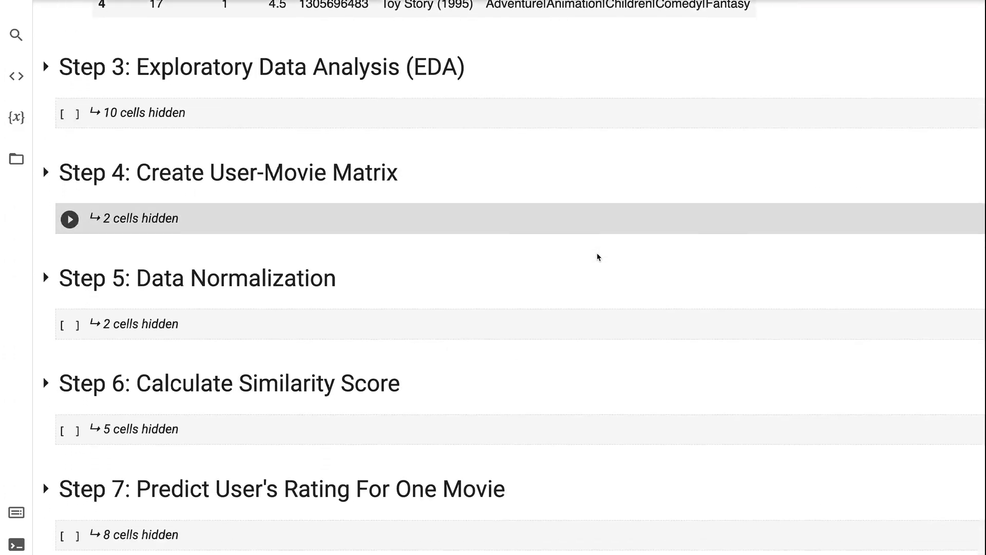
Expand Step 3 and select the Aggregate by movie cell listing 134 movies with over 100 ratings
{"action": "left_click", "coordinate": [45, 52]}
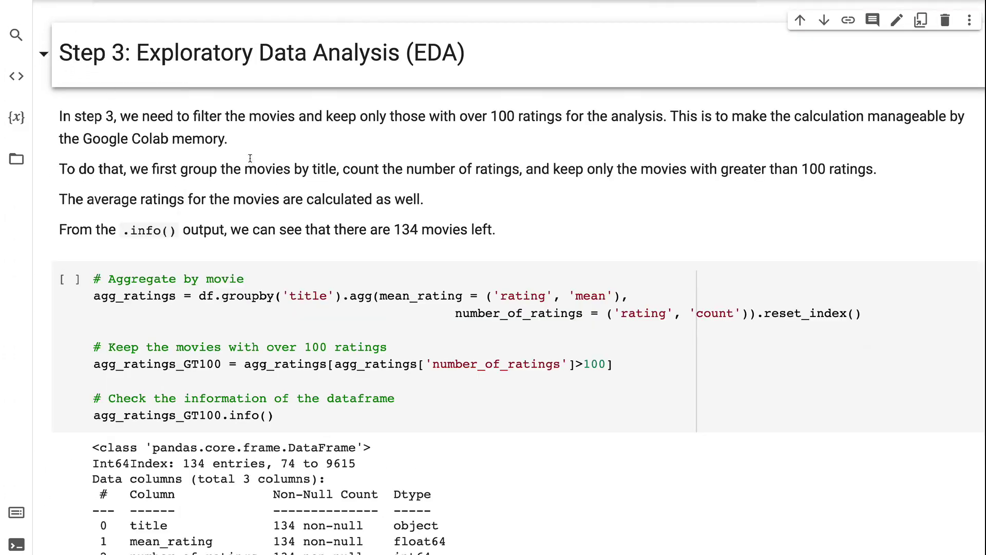
{"action": "scroll", "coordinate": [748, 355], "scroll_direction": "down", "scroll_amount": 1}
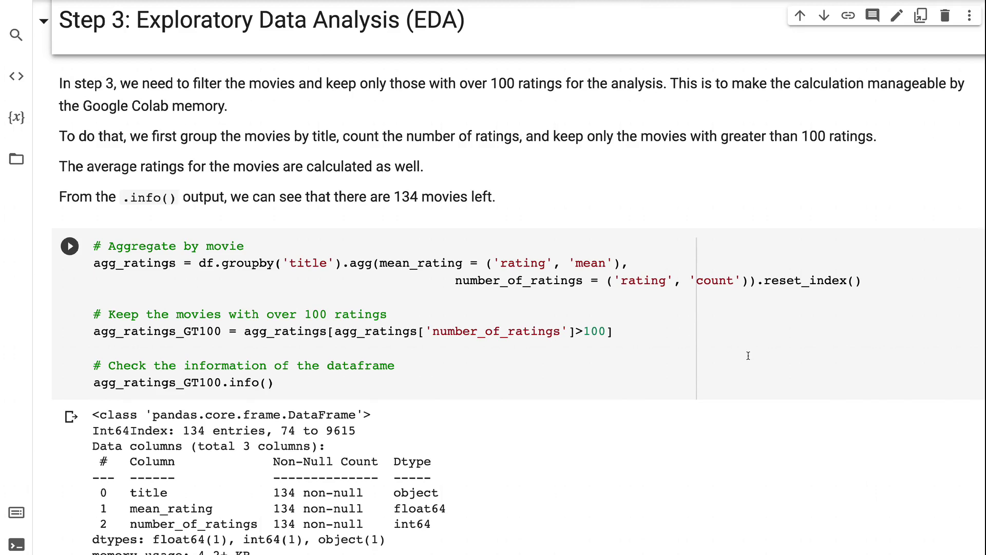
{"action": "left_click", "coordinate": [643, 366]}
{"action": "scroll", "coordinate": [644, 366], "scroll_direction": "down", "scroll_amount": 1}
{"action": "scroll", "coordinate": [643, 366], "scroll_direction": "down", "scroll_amount": 1}
{"action": "scroll", "coordinate": [643, 365], "scroll_direction": "down", "scroll_amount": 1}
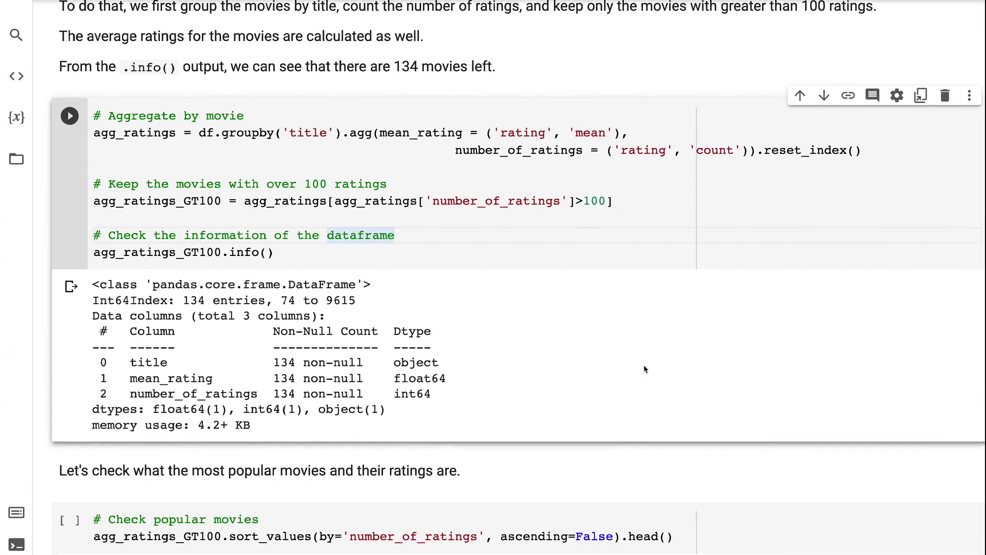
{"action": "scroll", "coordinate": [644, 370], "scroll_direction": "down", "scroll_amount": 1}
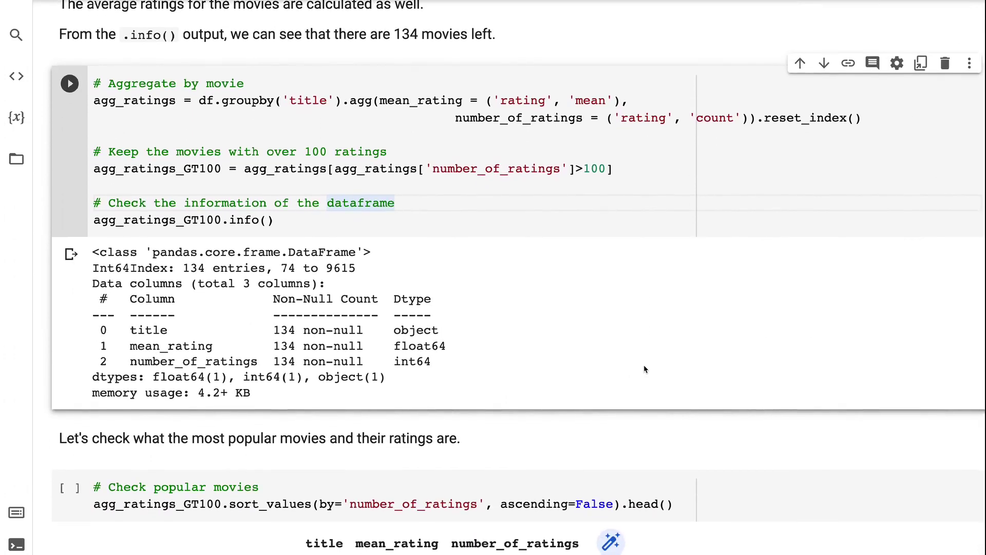
{"action": "scroll", "coordinate": [645, 368], "scroll_direction": "down", "scroll_amount": 1}
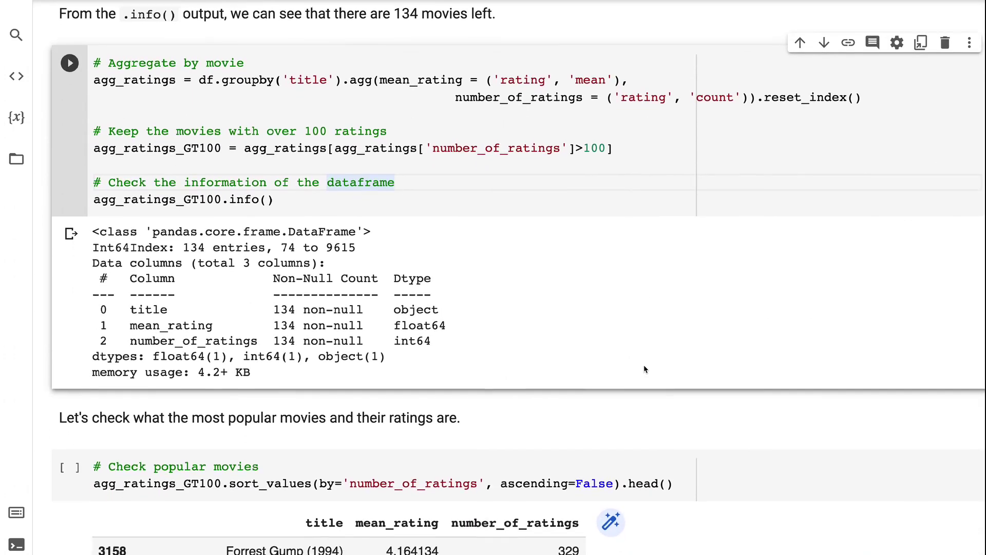
{"action": "scroll", "coordinate": [644, 369], "scroll_direction": "down", "scroll_amount": 1}
{"action": "scroll", "coordinate": [645, 369], "scroll_direction": "down", "scroll_amount": 2}
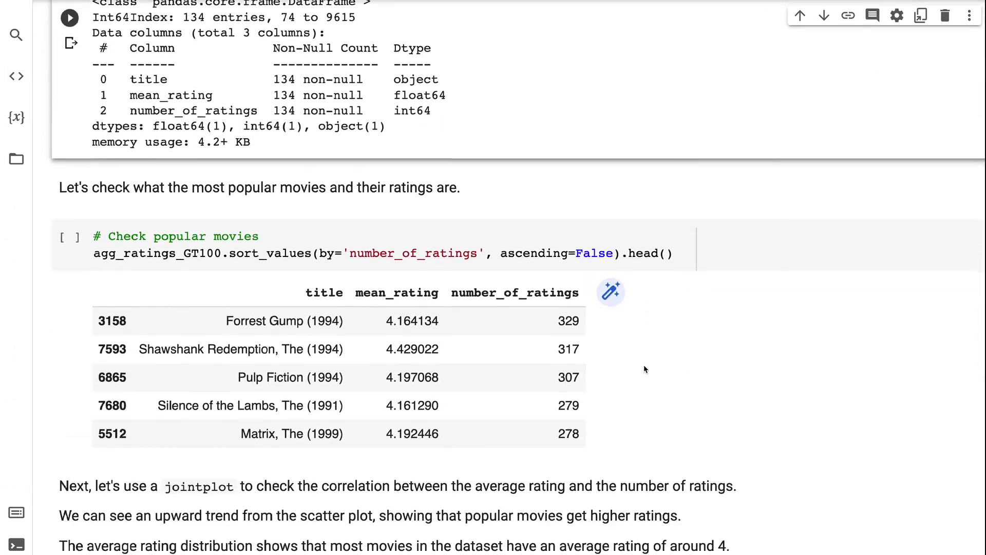
{"action": "scroll", "coordinate": [644, 370], "scroll_direction": "down", "scroll_amount": 1}
{"action": "scroll", "coordinate": [644, 369], "scroll_direction": "down", "scroll_amount": 2}
{"action": "scroll", "coordinate": [643, 364], "scroll_direction": "down", "scroll_amount": 1}
{"action": "scroll", "coordinate": [644, 364], "scroll_direction": "down", "scroll_amount": 2}
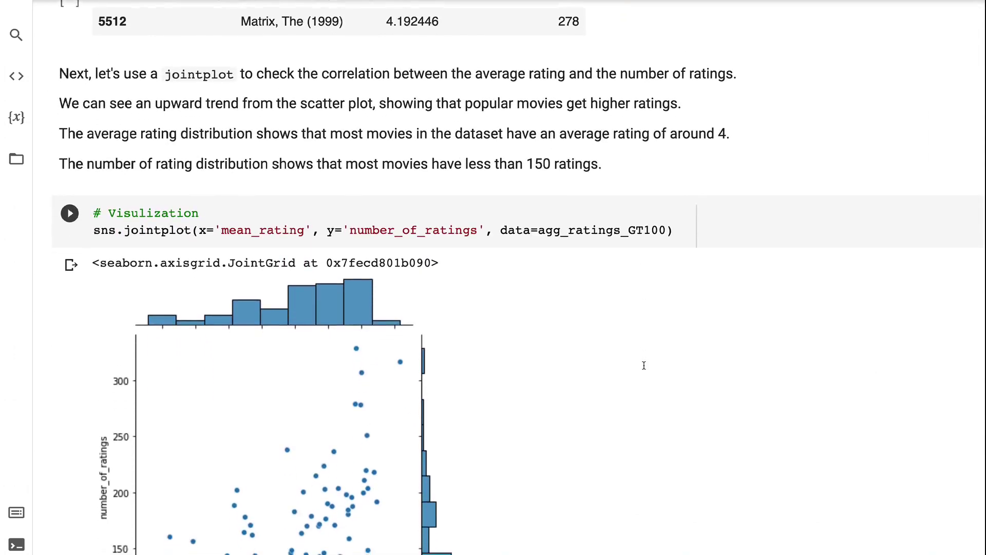
{"action": "scroll", "coordinate": [643, 365], "scroll_direction": "down", "scroll_amount": 1}
{"action": "scroll", "coordinate": [643, 365], "scroll_direction": "down", "scroll_amount": 1}
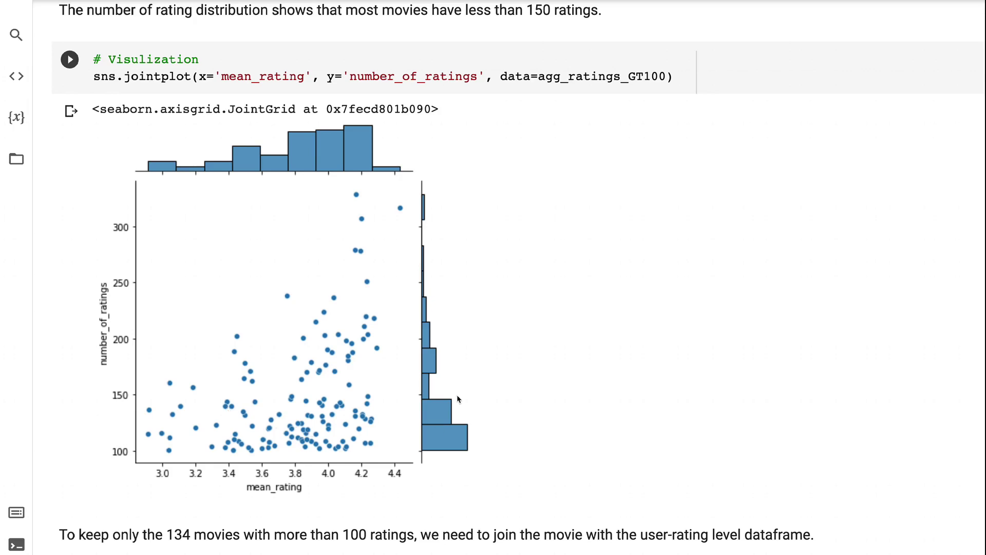
{"action": "scroll", "coordinate": [675, 432], "scroll_direction": "down", "scroll_amount": 1}
{"action": "scroll", "coordinate": [676, 431], "scroll_direction": "down", "scroll_amount": 2}
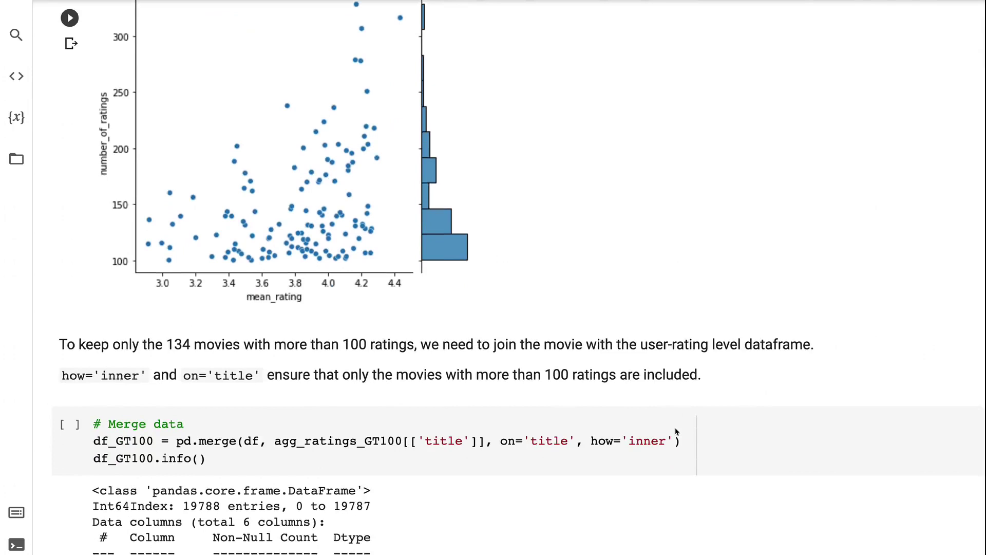
{"action": "scroll", "coordinate": [676, 432], "scroll_direction": "down", "scroll_amount": 1}
{"action": "scroll", "coordinate": [676, 432], "scroll_direction": "down", "scroll_amount": 2}
{"action": "scroll", "coordinate": [676, 432], "scroll_direction": "down", "scroll_amount": 2}
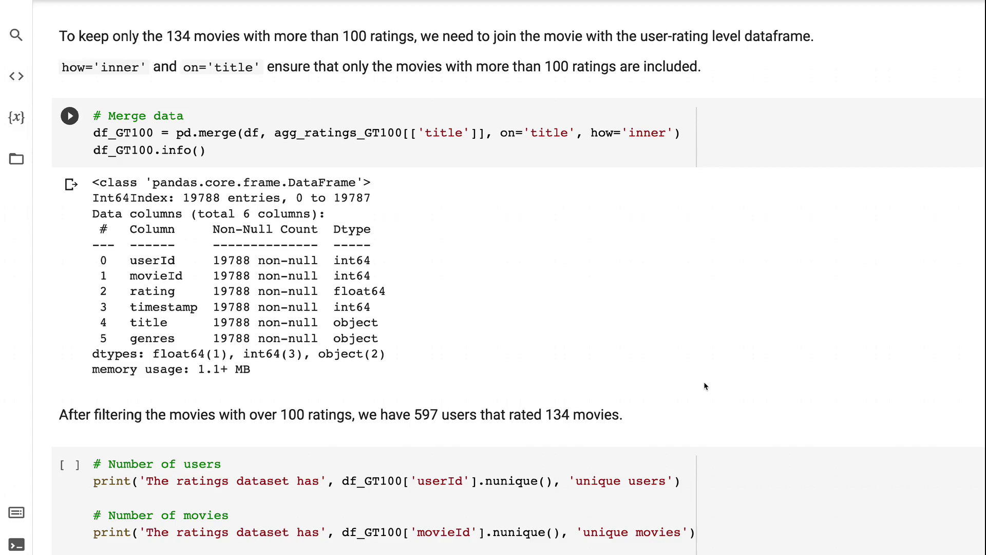
{"action": "scroll", "coordinate": [704, 386], "scroll_direction": "down", "scroll_amount": 2}
{"action": "scroll", "coordinate": [704, 386], "scroll_direction": "down", "scroll_amount": 1}
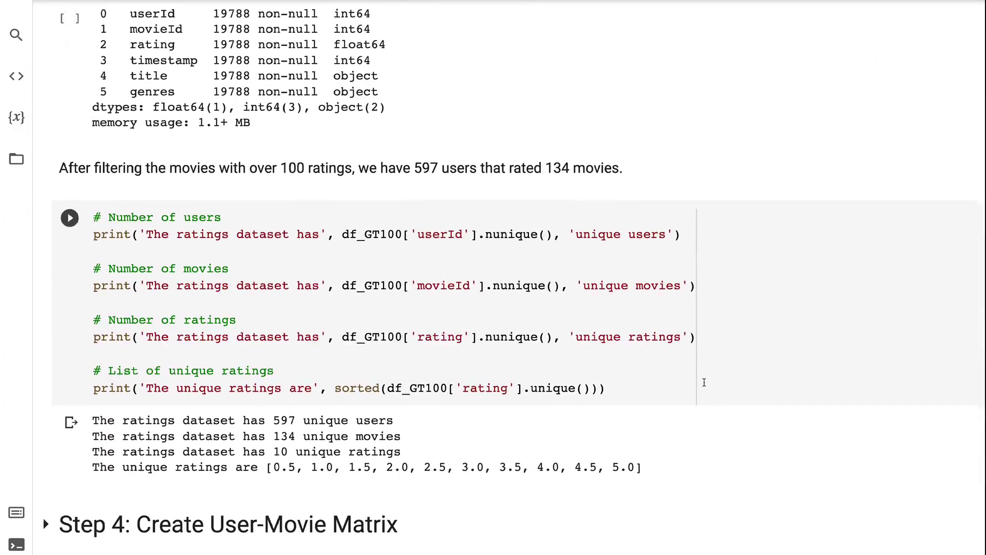
{"action": "scroll", "coordinate": [704, 386], "scroll_direction": "down", "scroll_amount": 1}
{"action": "scroll", "coordinate": [704, 386], "scroll_direction": "down", "scroll_amount": 3}
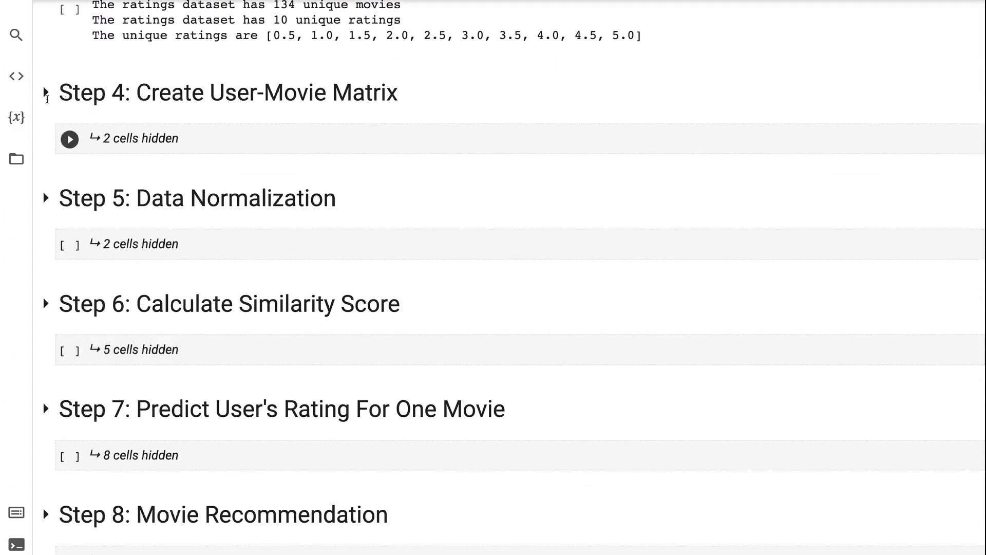
Expand Step 4 to show the 5 rows × 597 columns user-movie pivot matrix
{"action": "left_click", "coordinate": [45, 94]}
{"action": "scroll", "coordinate": [706, 382], "scroll_direction": "down", "scroll_amount": 1}
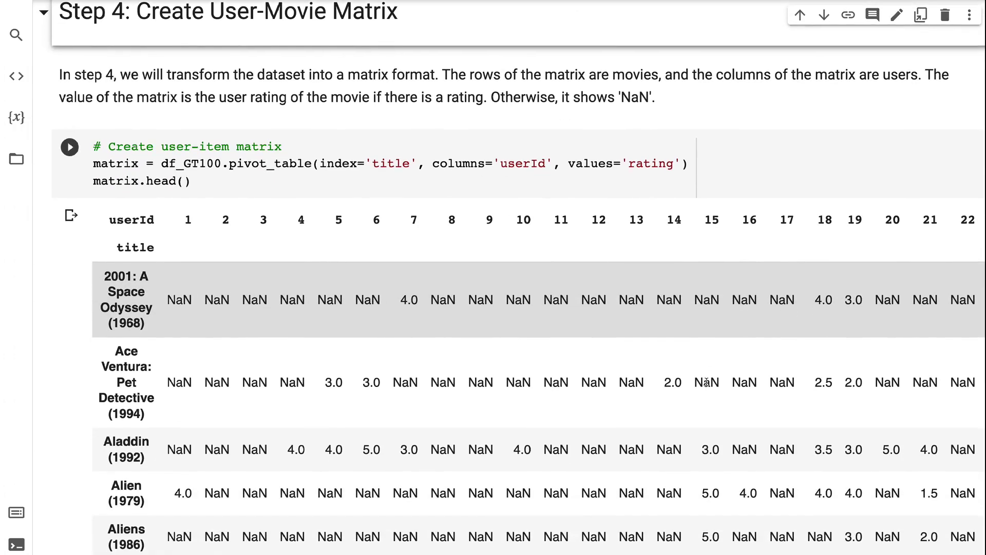
{"action": "scroll", "coordinate": [706, 382], "scroll_direction": "down", "scroll_amount": 1}
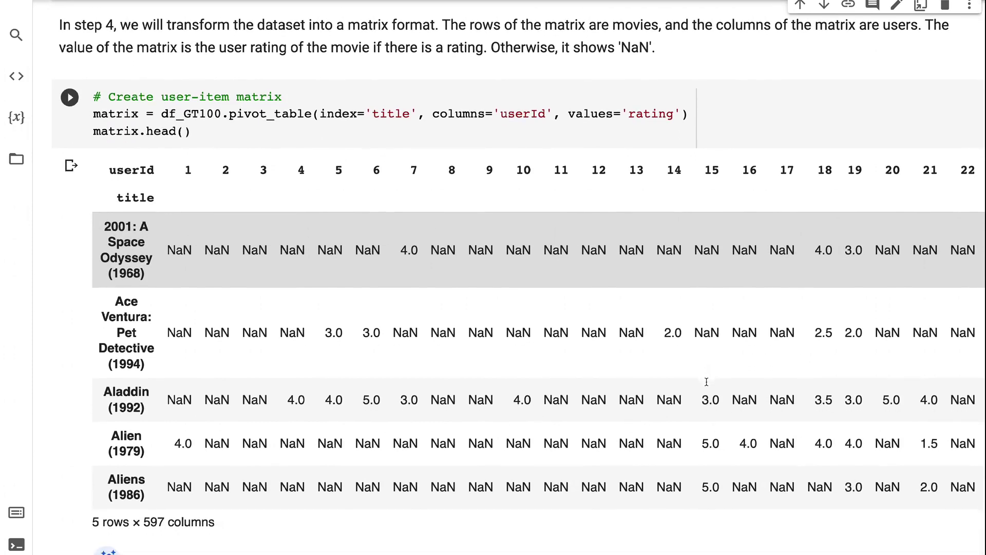
{"action": "scroll", "coordinate": [707, 382], "scroll_direction": "down", "scroll_amount": 1}
{"action": "scroll", "coordinate": [707, 381], "scroll_direction": "down", "scroll_amount": 1}
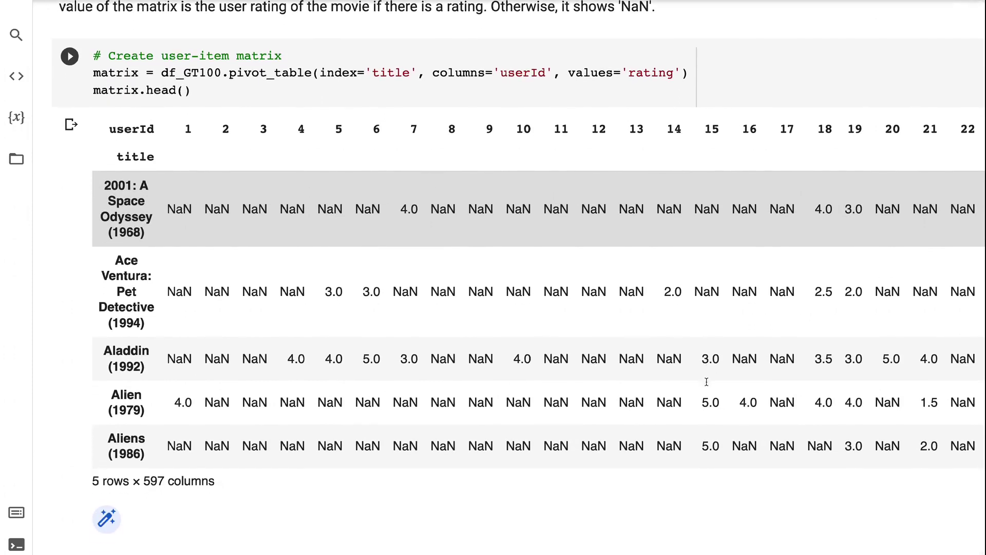
{"action": "scroll", "coordinate": [706, 382], "scroll_direction": "down", "scroll_amount": 1}
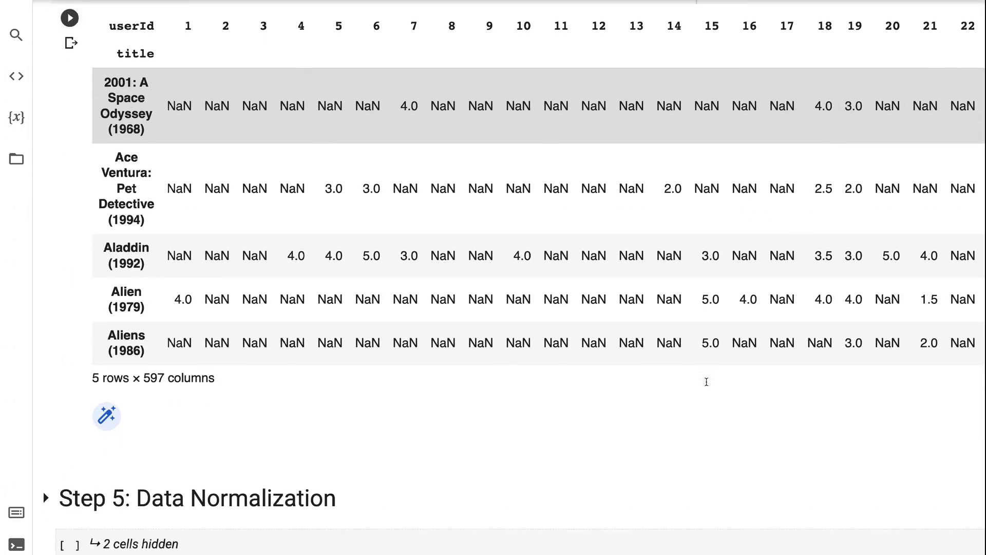
{"action": "scroll", "coordinate": [707, 381], "scroll_direction": "down", "scroll_amount": 1}
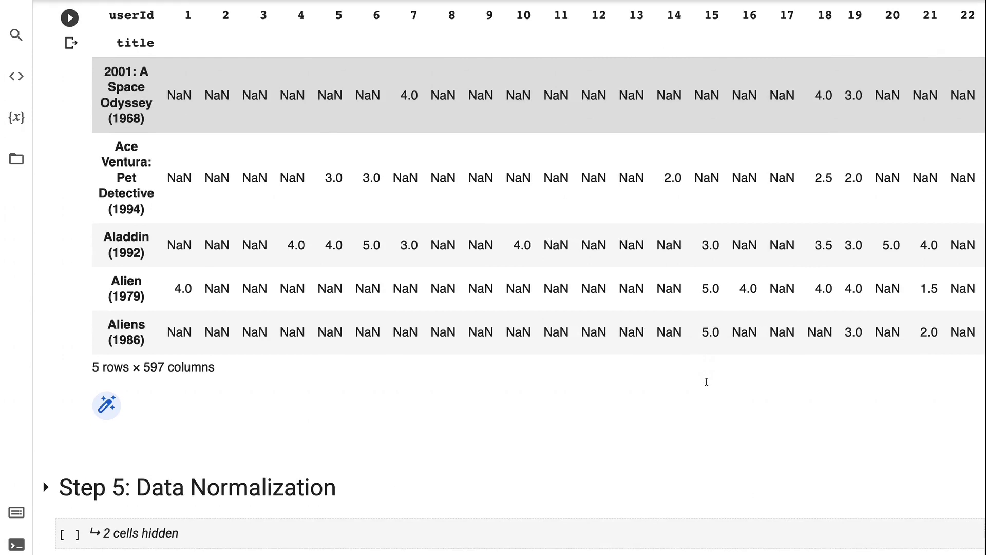
{"action": "scroll", "coordinate": [706, 382], "scroll_direction": "down", "scroll_amount": 3}
{"action": "scroll", "coordinate": [706, 382], "scroll_direction": "down", "scroll_amount": 3}
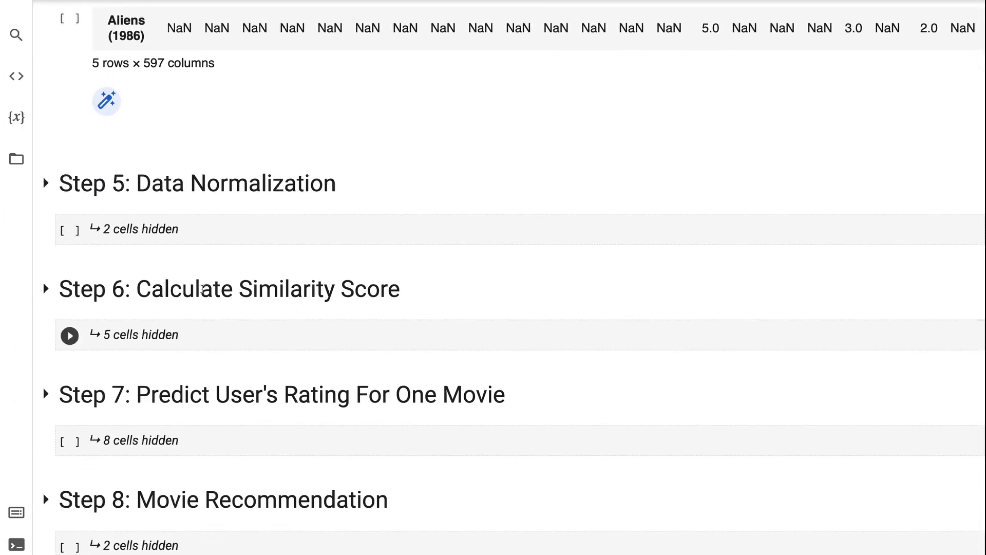
Expand Step 5 to show the mean-centred normalized user-item rating matrix
{"action": "left_click", "coordinate": [46, 189]}
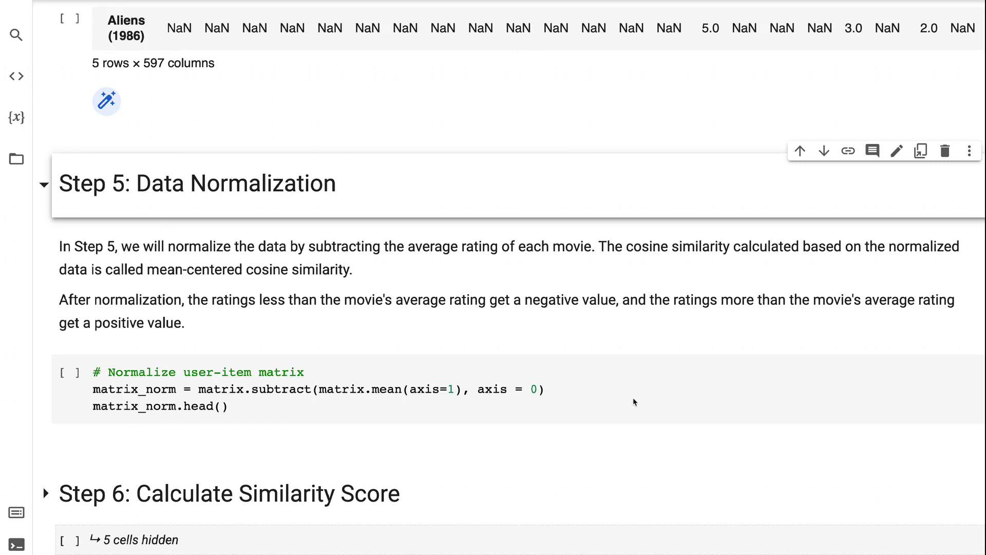
{"action": "scroll", "coordinate": [632, 398], "scroll_direction": "down", "scroll_amount": 1}
{"action": "scroll", "coordinate": [633, 397], "scroll_direction": "down", "scroll_amount": 2}
{"action": "scroll", "coordinate": [632, 397], "scroll_direction": "down", "scroll_amount": 1}
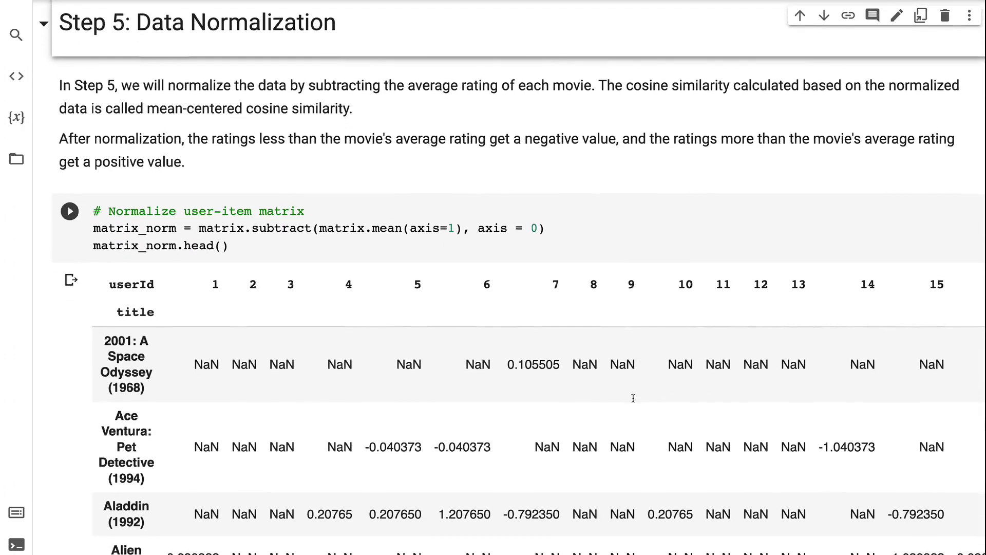
{"action": "scroll", "coordinate": [632, 398], "scroll_direction": "down", "scroll_amount": 1}
{"action": "scroll", "coordinate": [632, 398], "scroll_direction": "down", "scroll_amount": 1}
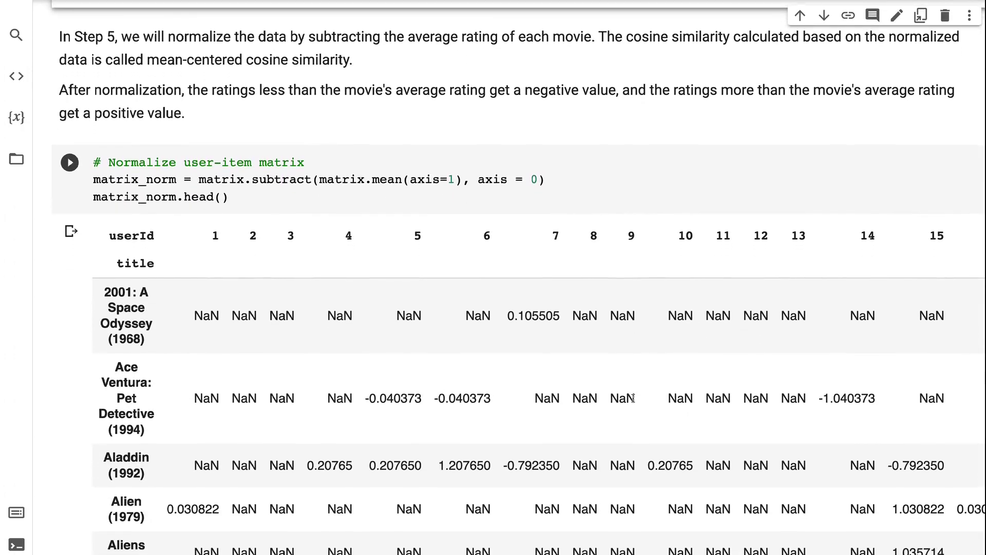
{"action": "scroll", "coordinate": [632, 397], "scroll_direction": "down", "scroll_amount": 1}
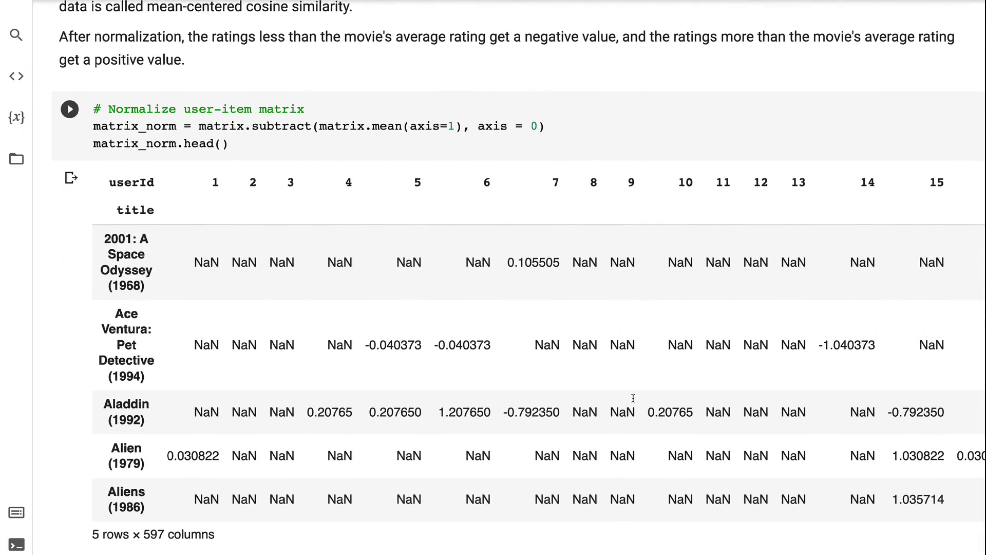
{"action": "scroll", "coordinate": [632, 398], "scroll_direction": "down", "scroll_amount": 1}
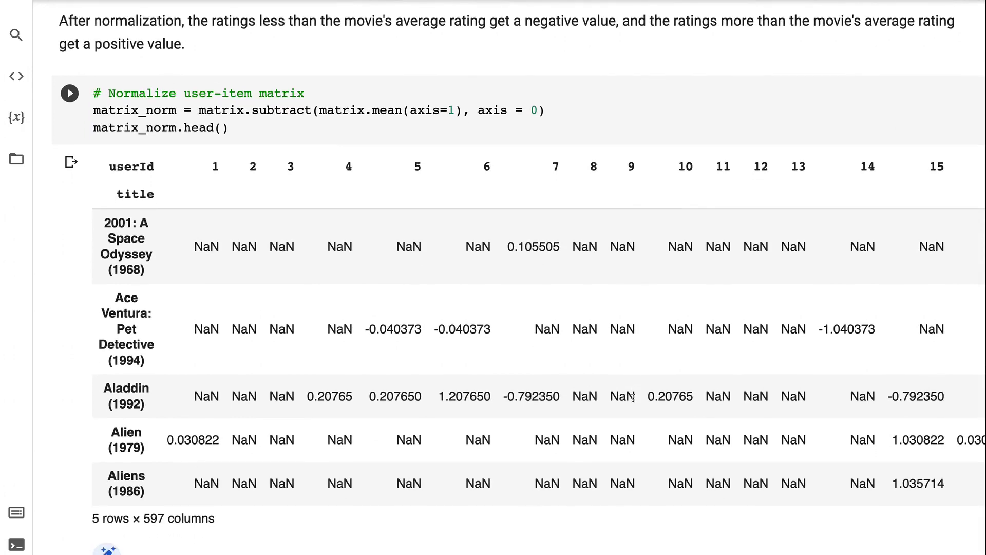
{"action": "scroll", "coordinate": [632, 398], "scroll_direction": "up", "scroll_amount": 1}
{"action": "scroll", "coordinate": [633, 398], "scroll_direction": "up", "scroll_amount": 1}
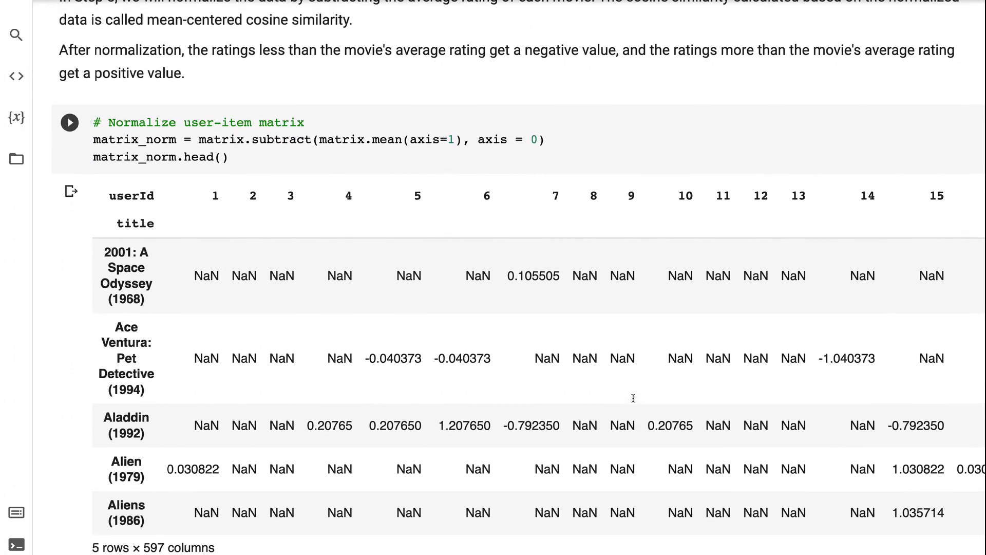
{"action": "scroll", "coordinate": [633, 397], "scroll_direction": "down", "scroll_amount": 1}
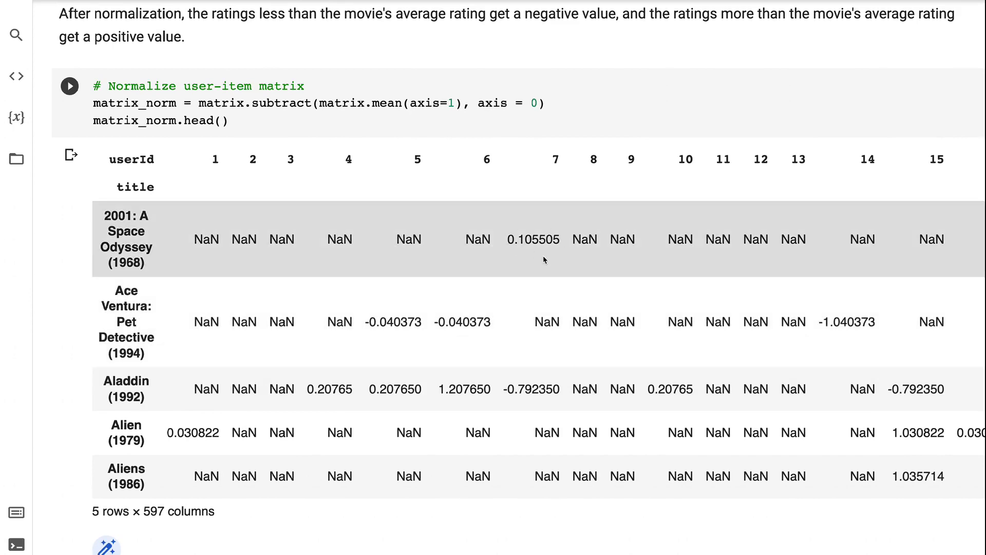
{"action": "scroll", "coordinate": [551, 270], "scroll_direction": "down", "scroll_amount": 1}
{"action": "scroll", "coordinate": [550, 270], "scroll_direction": "down", "scroll_amount": 3}
{"action": "scroll", "coordinate": [551, 268], "scroll_direction": "down", "scroll_amount": 3}
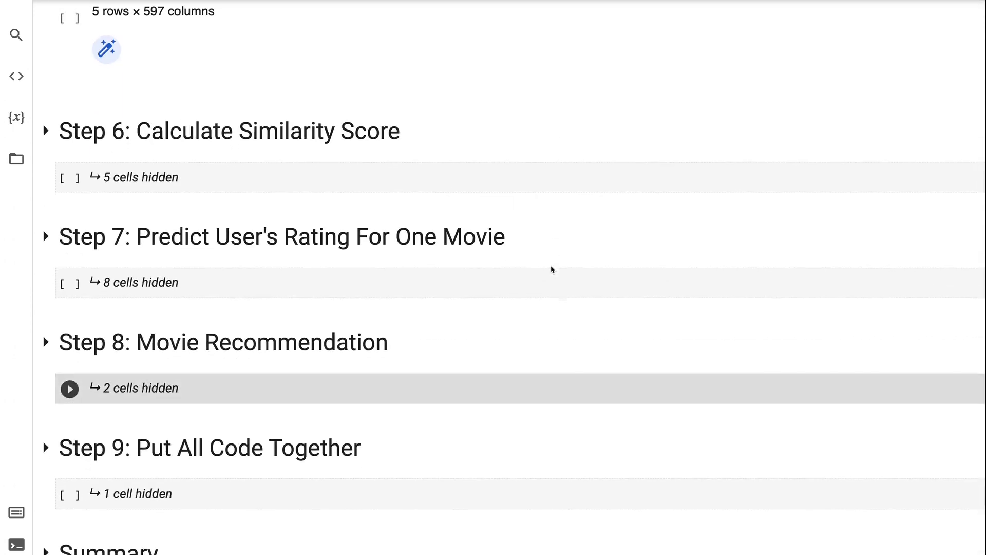
{"action": "scroll", "coordinate": [551, 269], "scroll_direction": "down", "scroll_amount": 1}
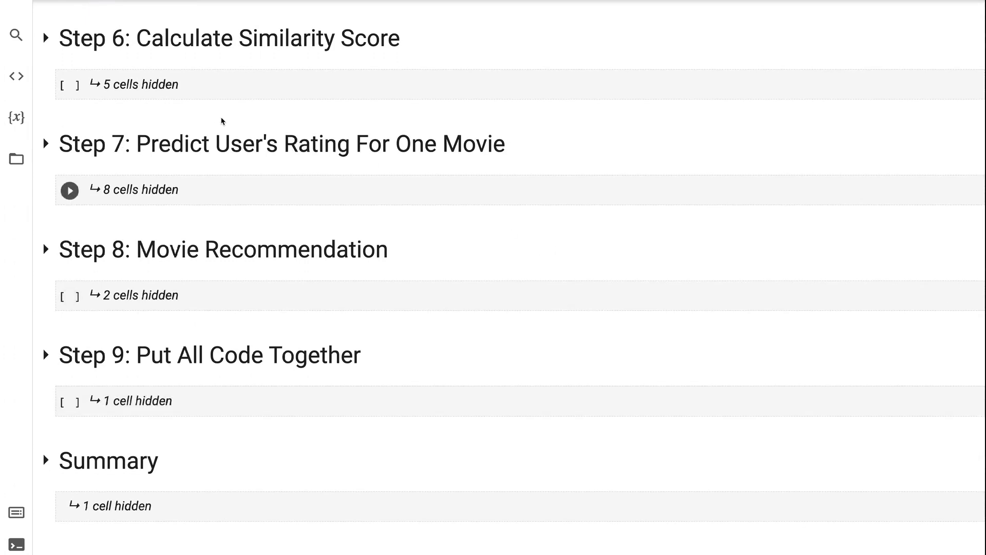
Expand Step 6 and highlight cosine_similarity and fillna(0) in the item similarity code
{"action": "left_click", "coordinate": [46, 38]}
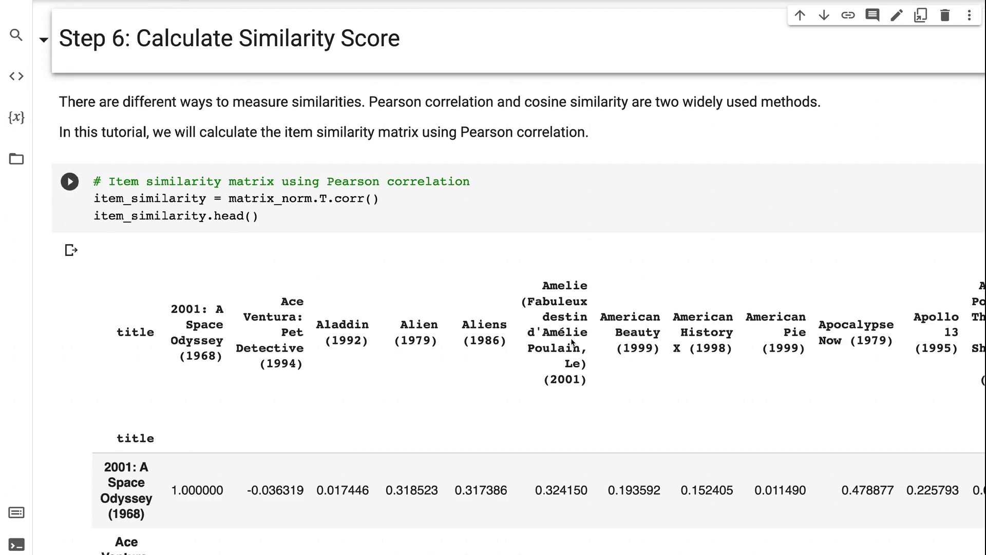
{"action": "scroll", "coordinate": [573, 345], "scroll_direction": "right", "scroll_amount": 1}
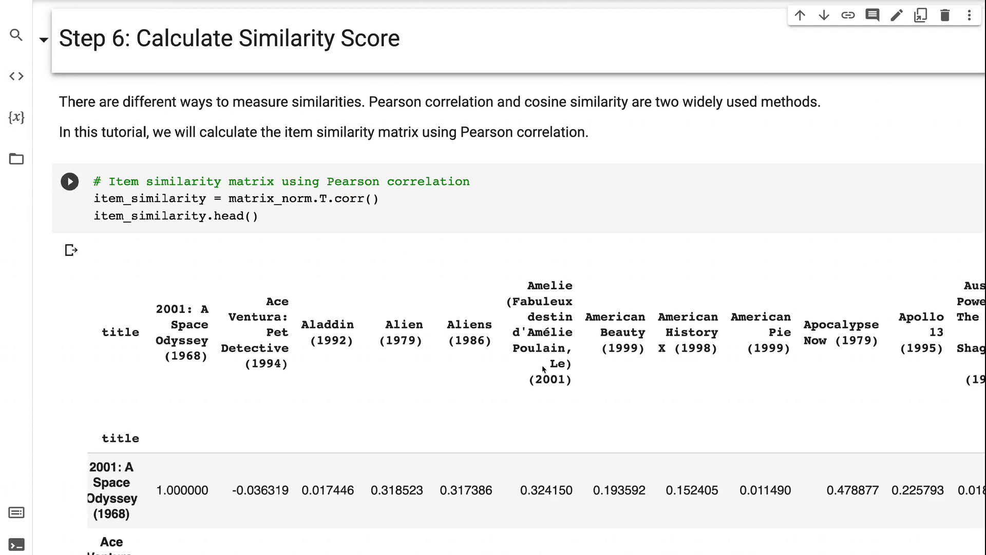
{"action": "scroll", "coordinate": [541, 365], "scroll_direction": "down", "scroll_amount": 2}
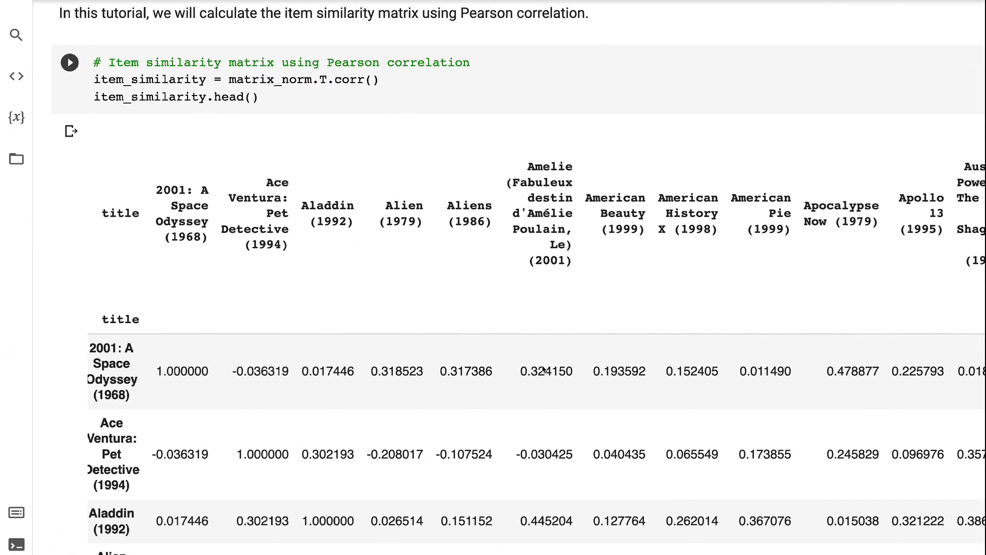
{"action": "scroll", "coordinate": [545, 370], "scroll_direction": "down", "scroll_amount": 4}
{"action": "scroll", "coordinate": [541, 364], "scroll_direction": "down", "scroll_amount": 3}
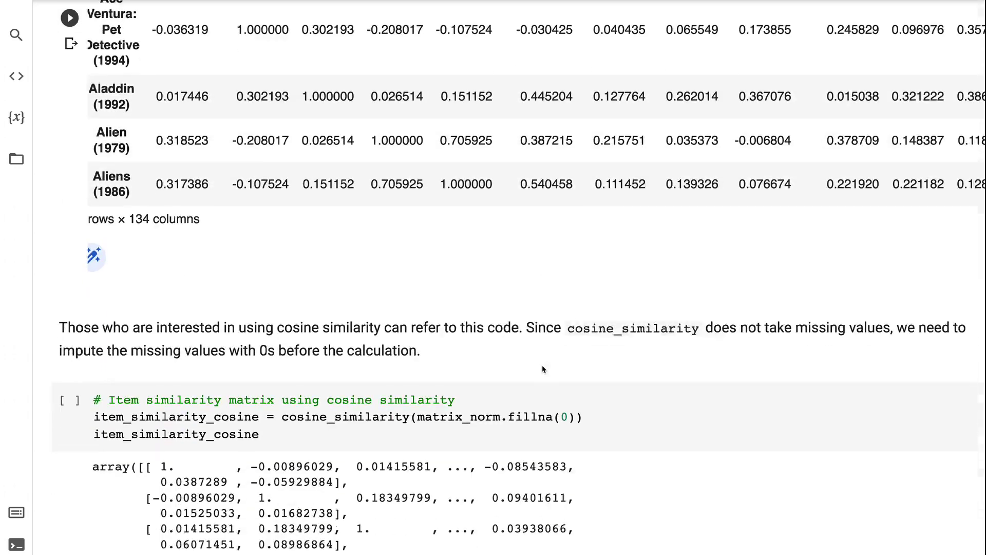
{"action": "scroll", "coordinate": [541, 365], "scroll_direction": "down", "scroll_amount": 2}
{"action": "scroll", "coordinate": [542, 365], "scroll_direction": "down", "scroll_amount": 2}
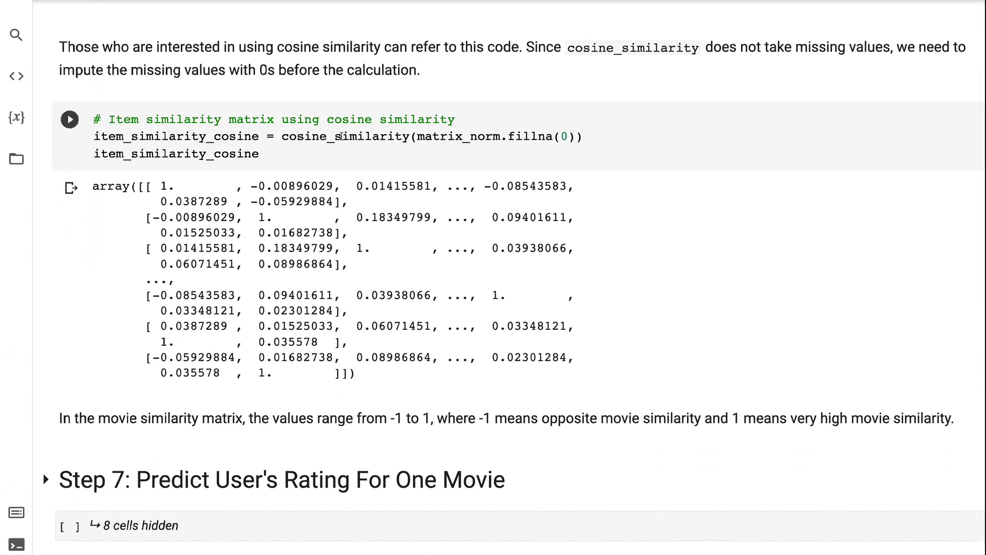
{"action": "double_click", "coordinate": [342, 136]}
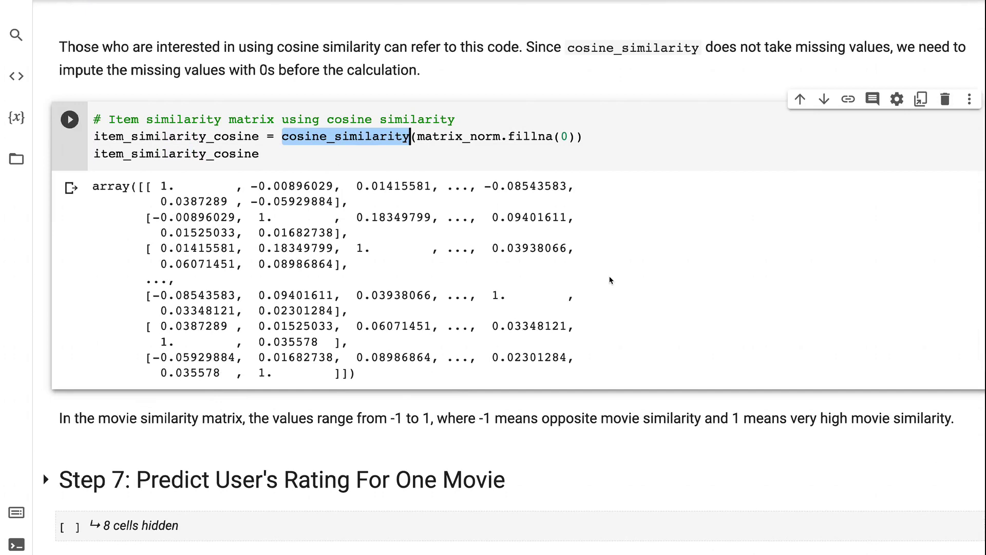
{"action": "left_click", "coordinate": [508, 137]}
{"action": "left_click_drag", "start_coordinate": [509, 136], "coordinate": [576, 137]}
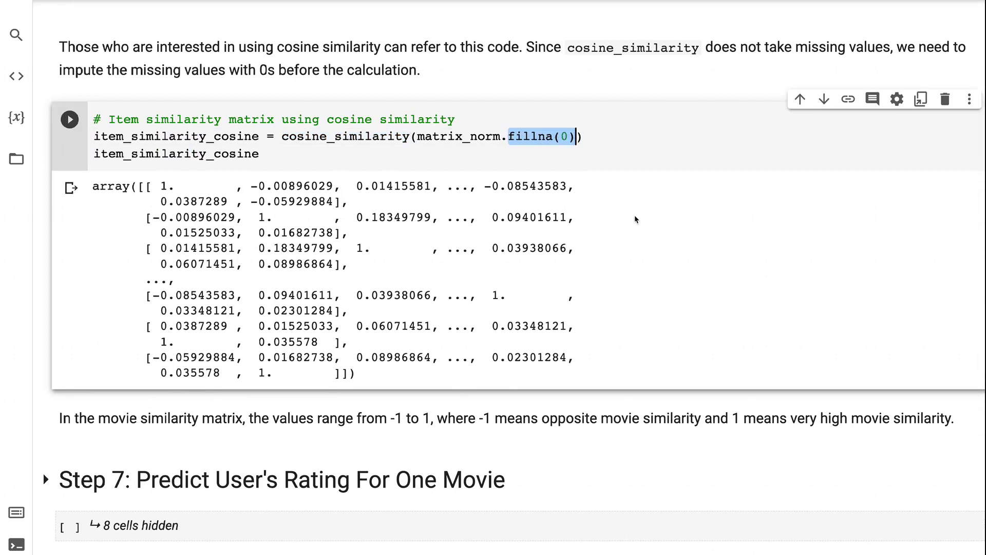
{"action": "left_click", "coordinate": [642, 227]}
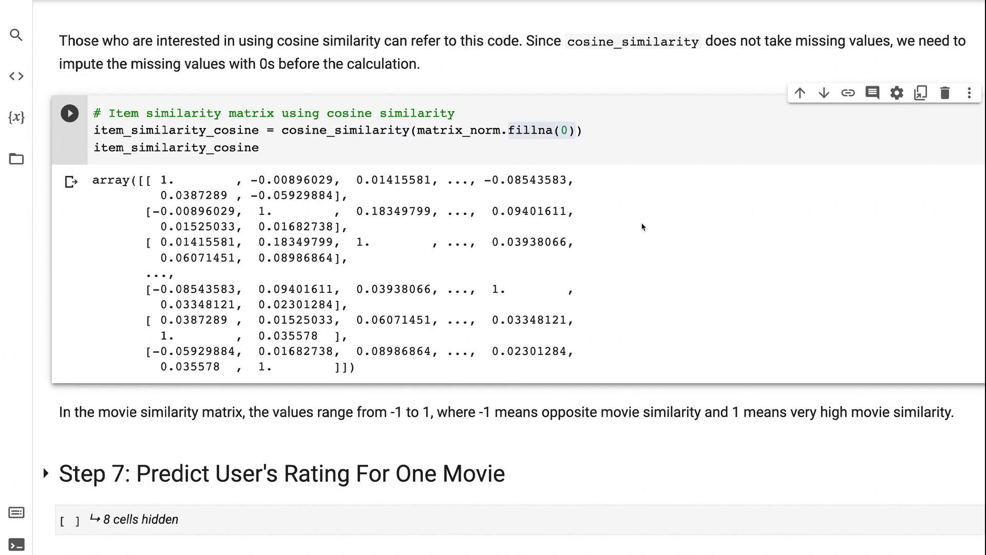
{"action": "scroll", "coordinate": [643, 227], "scroll_direction": "down", "scroll_amount": 1}
{"action": "scroll", "coordinate": [643, 227], "scroll_direction": "down", "scroll_amount": 1}
{"action": "scroll", "coordinate": [642, 227], "scroll_direction": "down", "scroll_amount": 1}
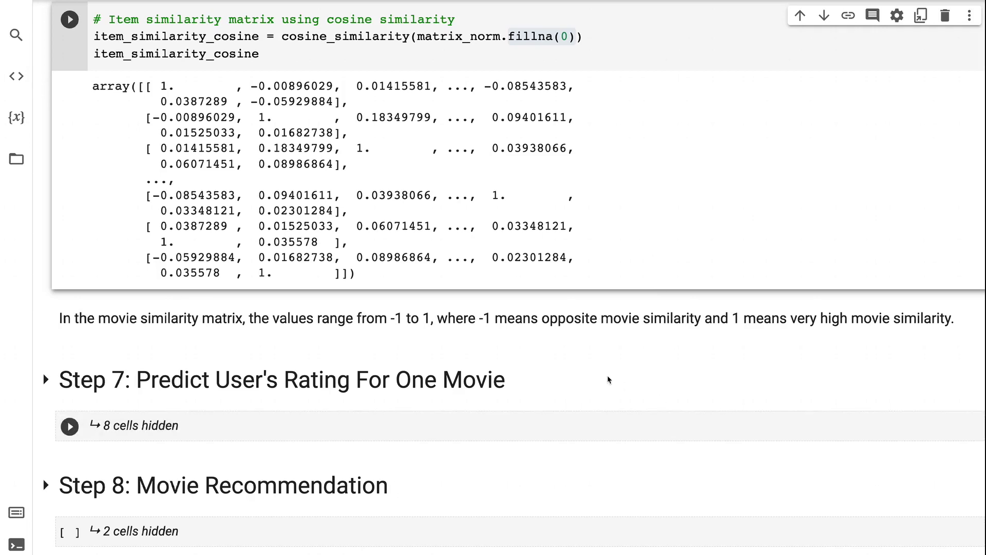
{"action": "scroll", "coordinate": [608, 380], "scroll_direction": "down", "scroll_amount": 2}
{"action": "scroll", "coordinate": [606, 378], "scroll_direction": "down", "scroll_amount": 3}
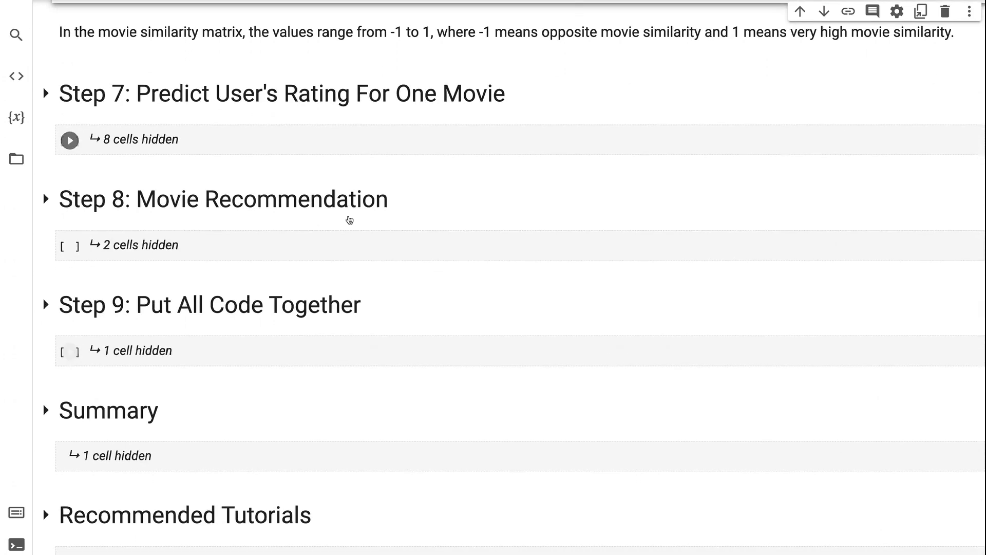
Expand Step 7 to show user 1's watched movies sorted by rating, led by Dumb & Dumber
{"action": "left_click", "coordinate": [45, 91]}
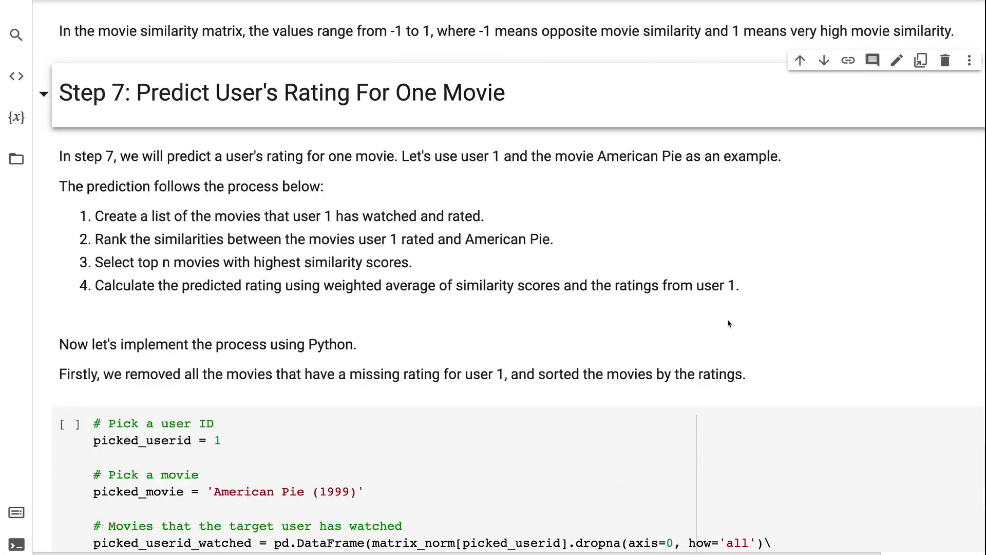
{"action": "scroll", "coordinate": [746, 325], "scroll_direction": "down", "scroll_amount": 1}
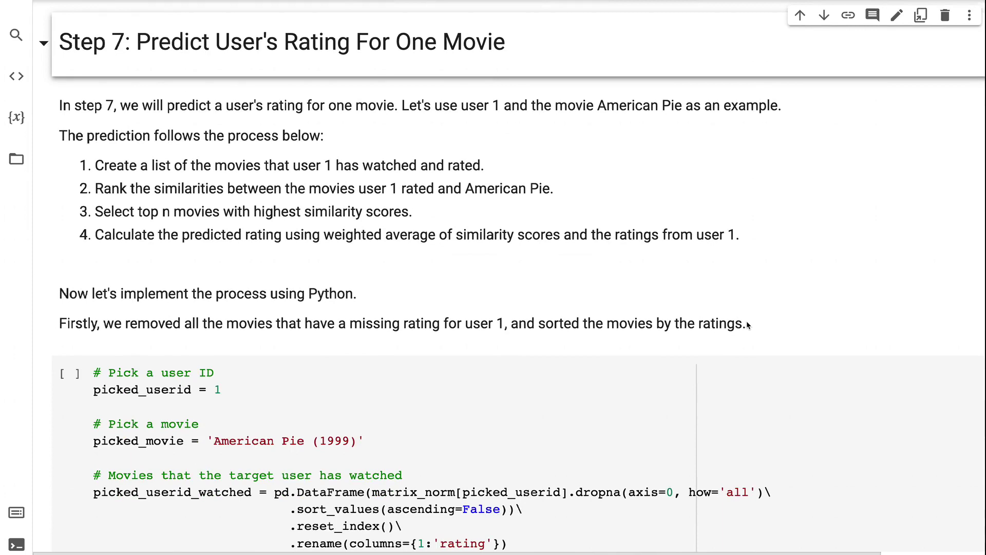
{"action": "scroll", "coordinate": [747, 325], "scroll_direction": "down", "scroll_amount": 1}
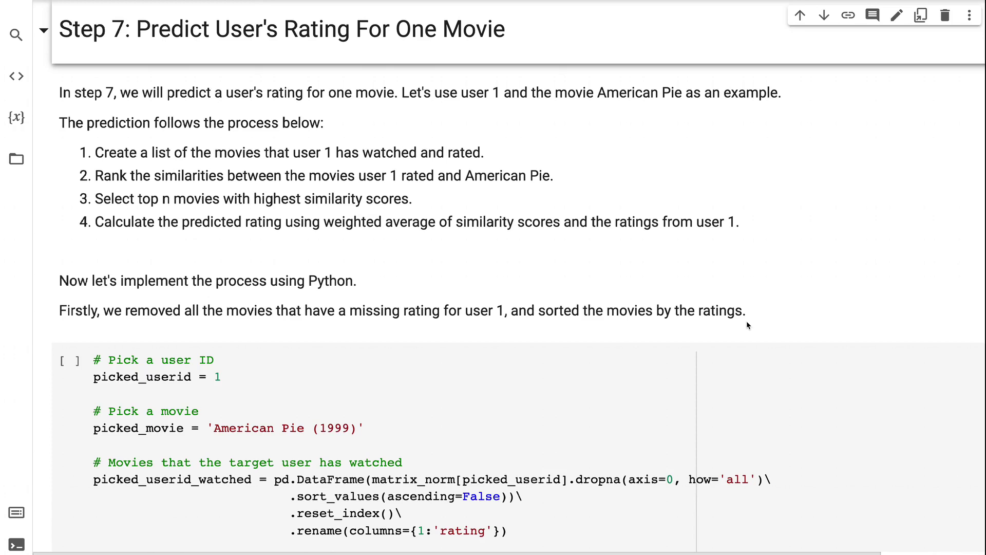
{"action": "scroll", "coordinate": [747, 320], "scroll_direction": "down", "scroll_amount": 1}
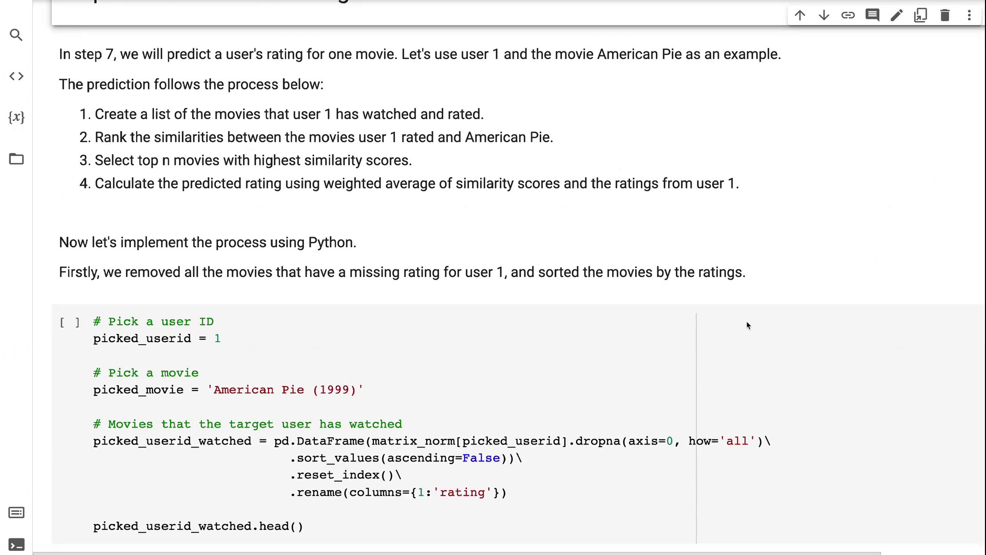
{"action": "scroll", "coordinate": [747, 321], "scroll_direction": "down", "scroll_amount": 1}
{"action": "scroll", "coordinate": [746, 321], "scroll_direction": "down", "scroll_amount": 1}
{"action": "scroll", "coordinate": [746, 321], "scroll_direction": "down", "scroll_amount": 1}
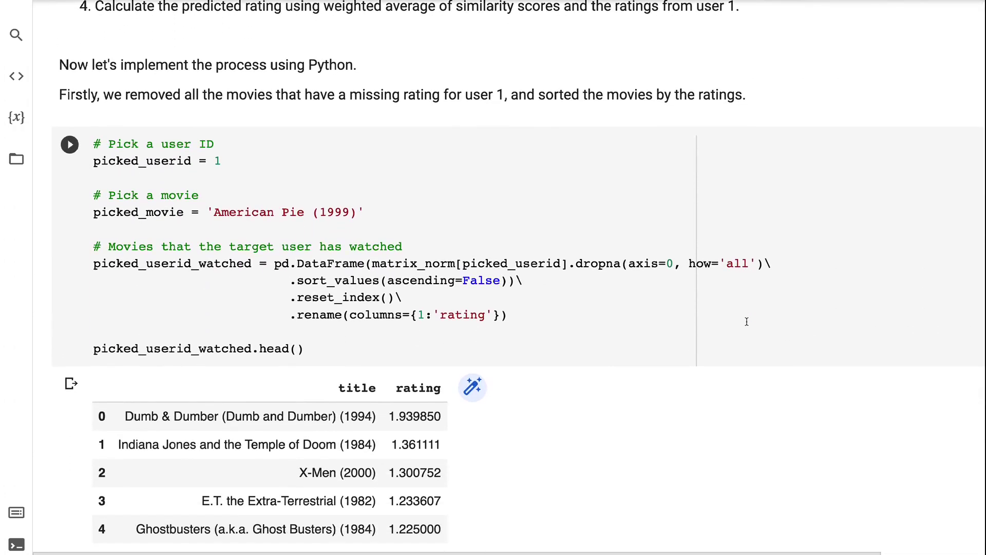
{"action": "scroll", "coordinate": [746, 321], "scroll_direction": "down", "scroll_amount": 1}
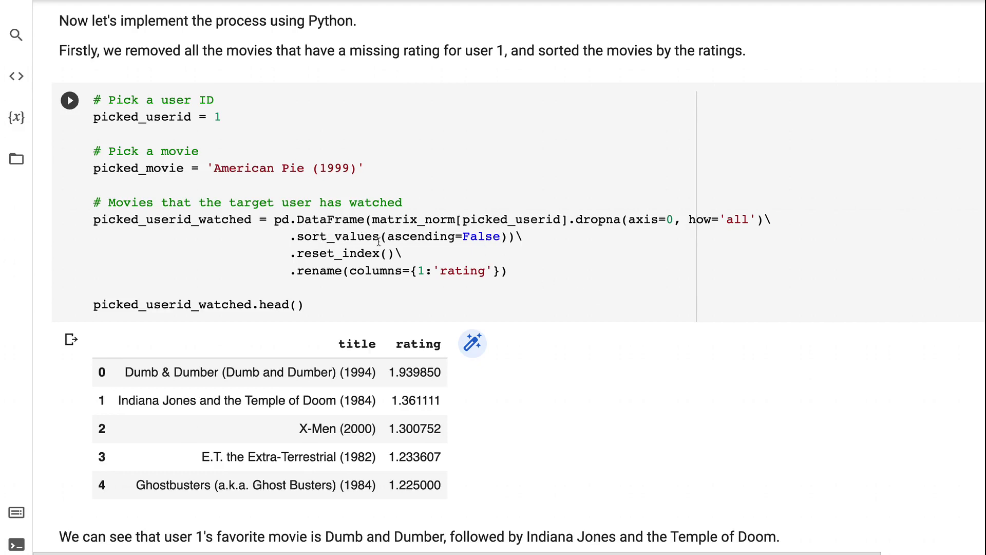
{"action": "scroll", "coordinate": [601, 309], "scroll_direction": "down", "scroll_amount": 1}
{"action": "scroll", "coordinate": [601, 308], "scroll_direction": "down", "scroll_amount": 2}
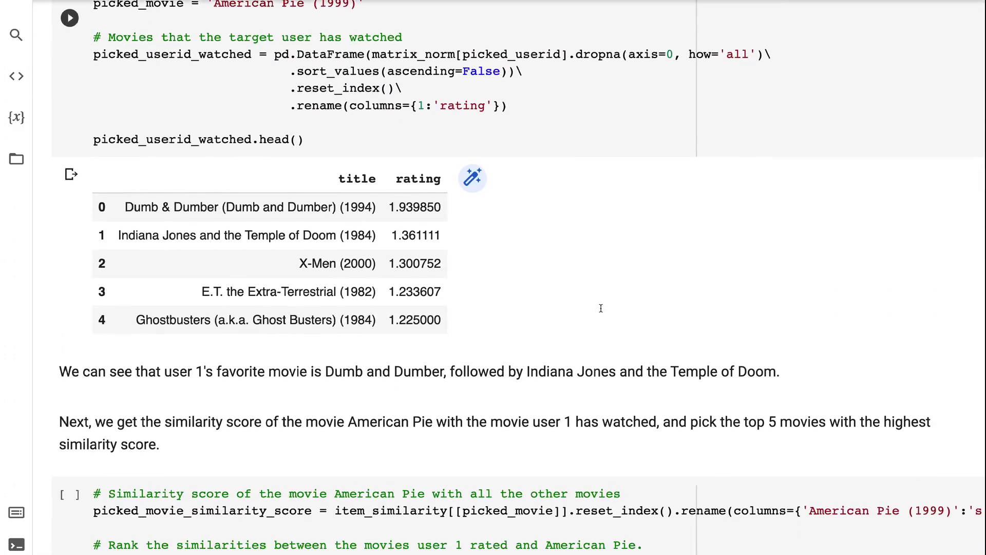
{"action": "scroll", "coordinate": [601, 309], "scroll_direction": "down", "scroll_amount": 1}
{"action": "scroll", "coordinate": [601, 308], "scroll_direction": "down", "scroll_amount": 1}
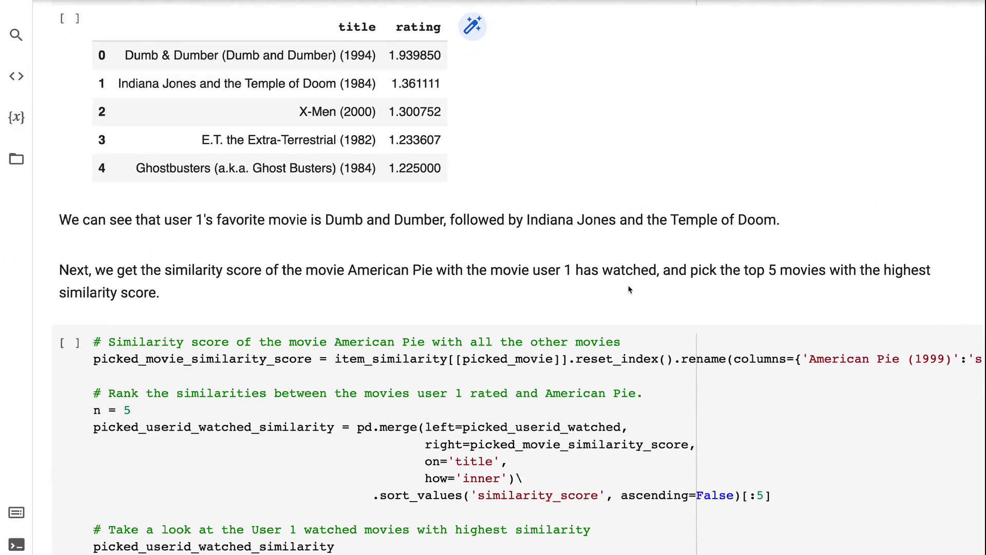
{"action": "scroll", "coordinate": [629, 290], "scroll_direction": "down", "scroll_amount": 3}
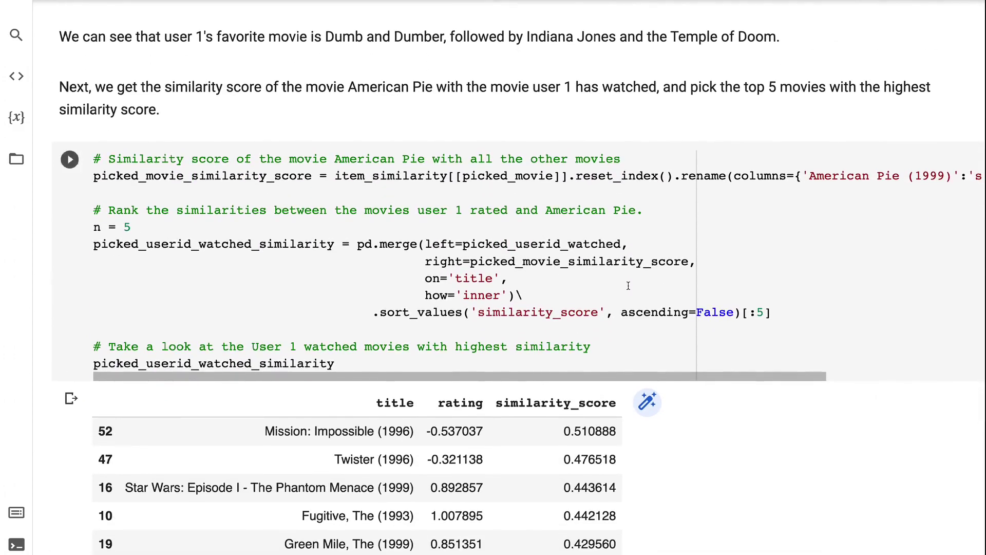
{"action": "scroll", "coordinate": [628, 287], "scroll_direction": "down", "scroll_amount": 1}
{"action": "scroll", "coordinate": [627, 285], "scroll_direction": "down", "scroll_amount": 1}
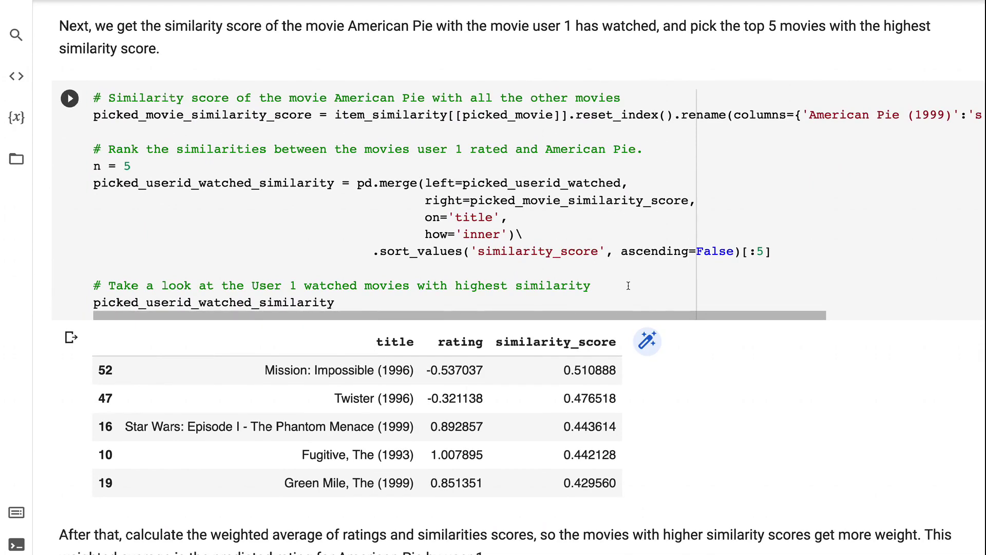
{"action": "scroll", "coordinate": [628, 287], "scroll_direction": "down", "scroll_amount": 3}
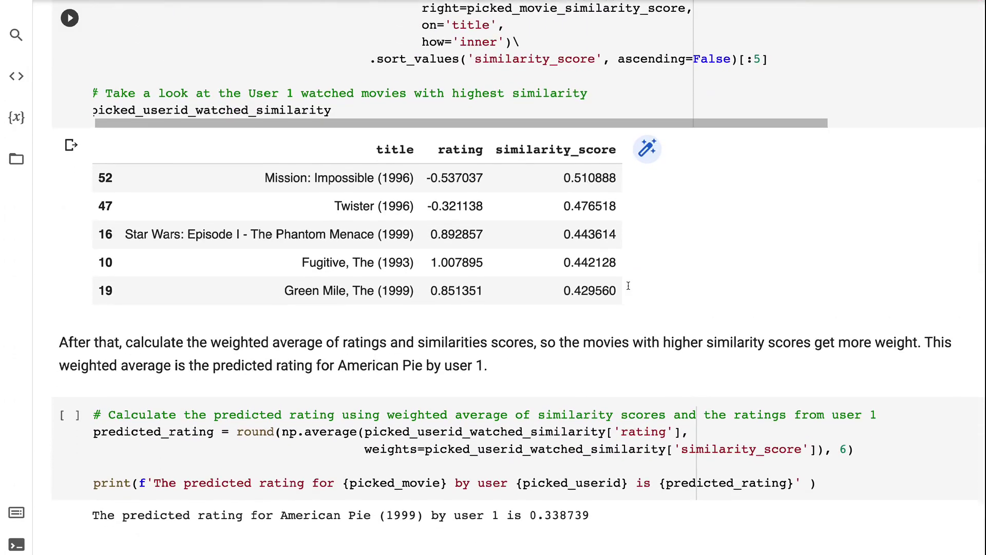
{"action": "scroll", "coordinate": [630, 286], "scroll_direction": "down", "scroll_amount": 1}
{"action": "scroll", "coordinate": [627, 285], "scroll_direction": "down", "scroll_amount": 2}
{"action": "scroll", "coordinate": [627, 287], "scroll_direction": "down", "scroll_amount": 1}
{"action": "scroll", "coordinate": [630, 288], "scroll_direction": "down", "scroll_amount": 1}
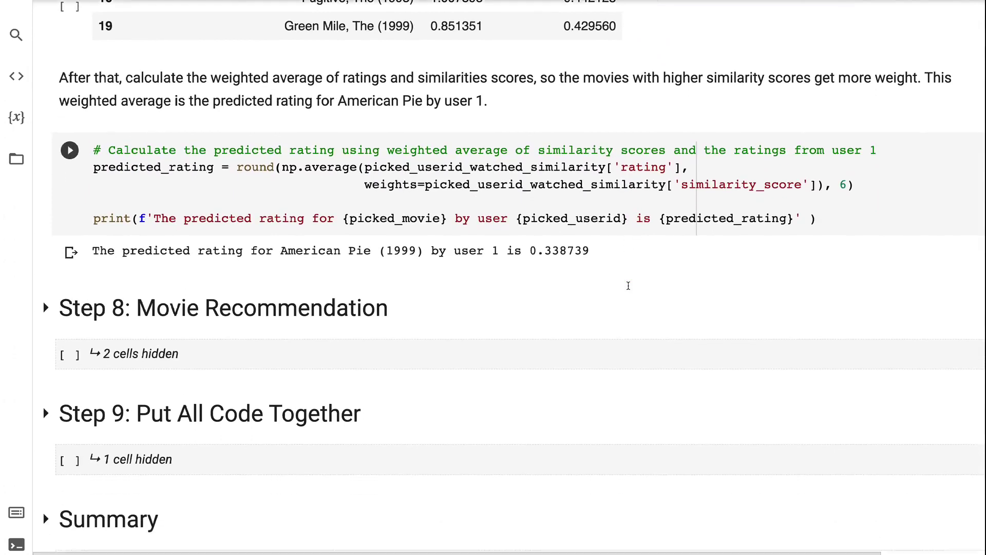
{"action": "scroll", "coordinate": [628, 289], "scroll_direction": "down", "scroll_amount": 1}
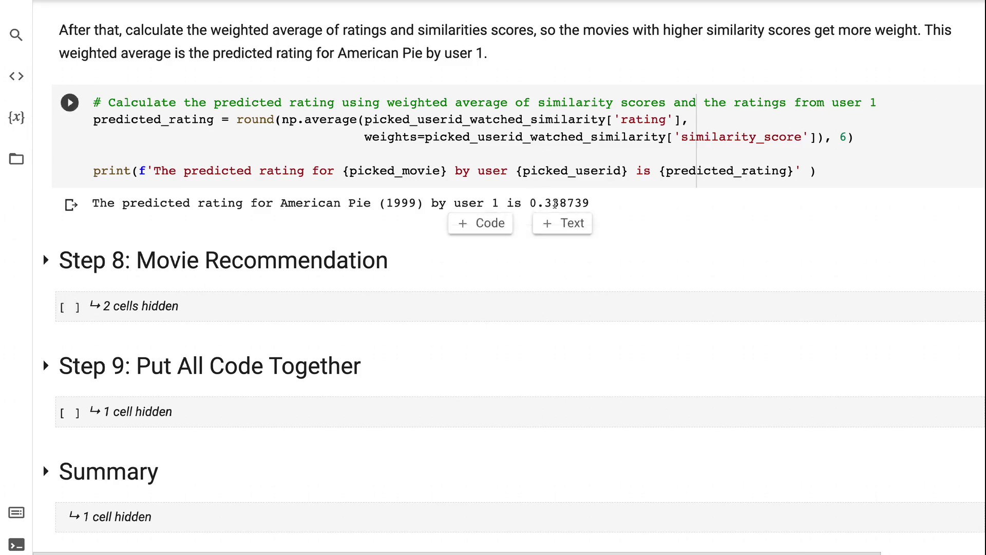
Select the prediction cell and highlight American Pie's 0.338739 predicted rating for user 1
{"action": "left_click", "coordinate": [557, 201]}
{"action": "double_click", "coordinate": [557, 201]}
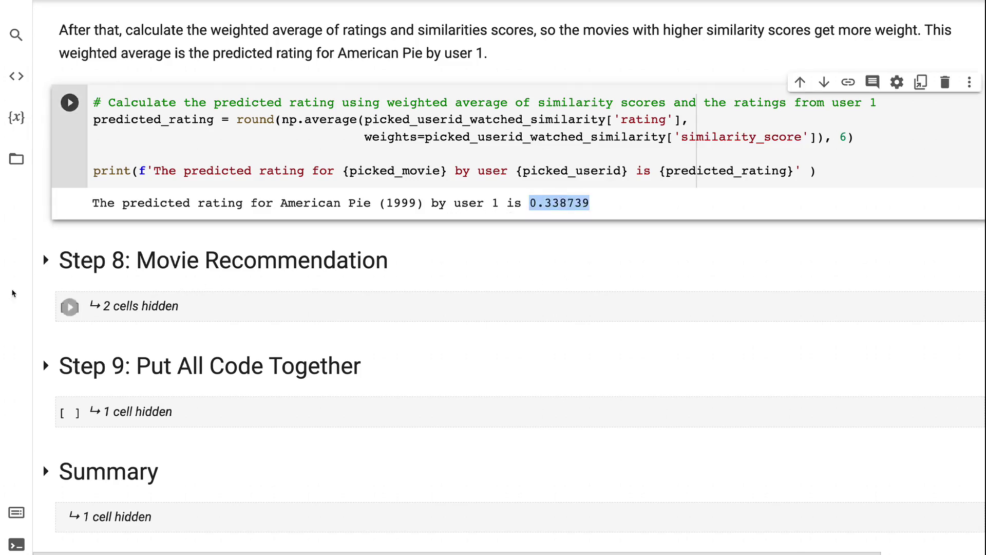
Expand Step 8 and select the item_based_rec cell, whose top pick is Austin Powers at 1.096288
{"action": "left_click", "coordinate": [47, 262]}
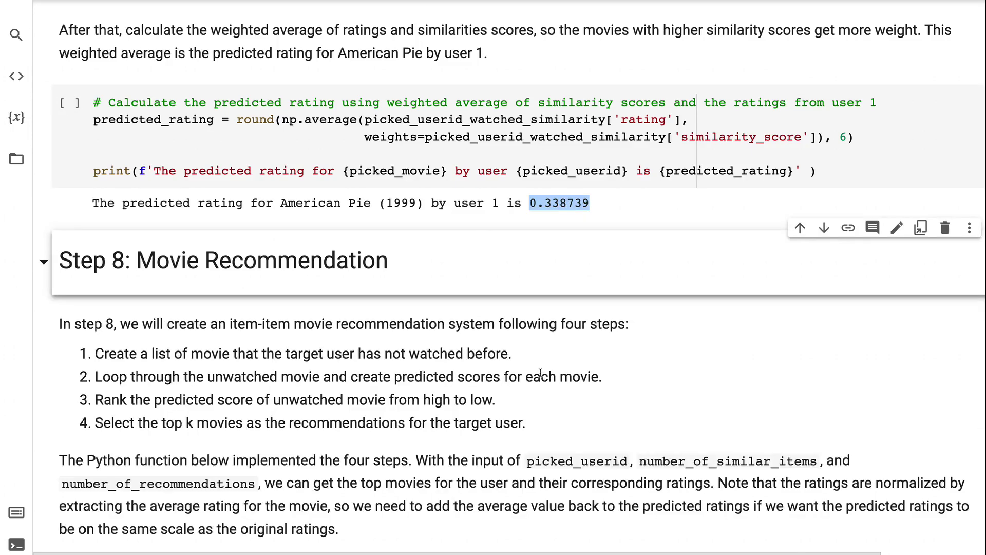
{"action": "scroll", "coordinate": [541, 373], "scroll_direction": "down", "scroll_amount": 2}
{"action": "scroll", "coordinate": [541, 373], "scroll_direction": "down", "scroll_amount": 3}
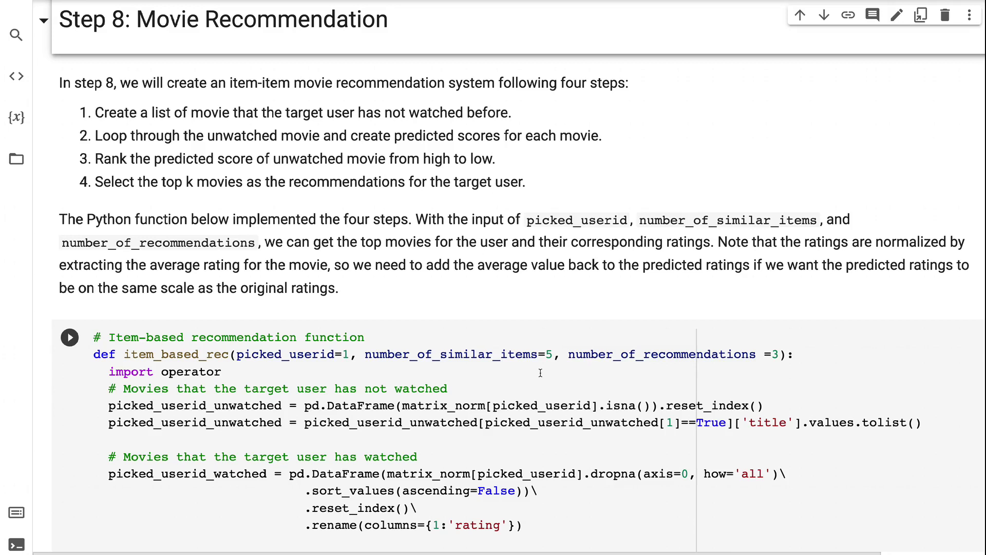
{"action": "left_click", "coordinate": [540, 372]}
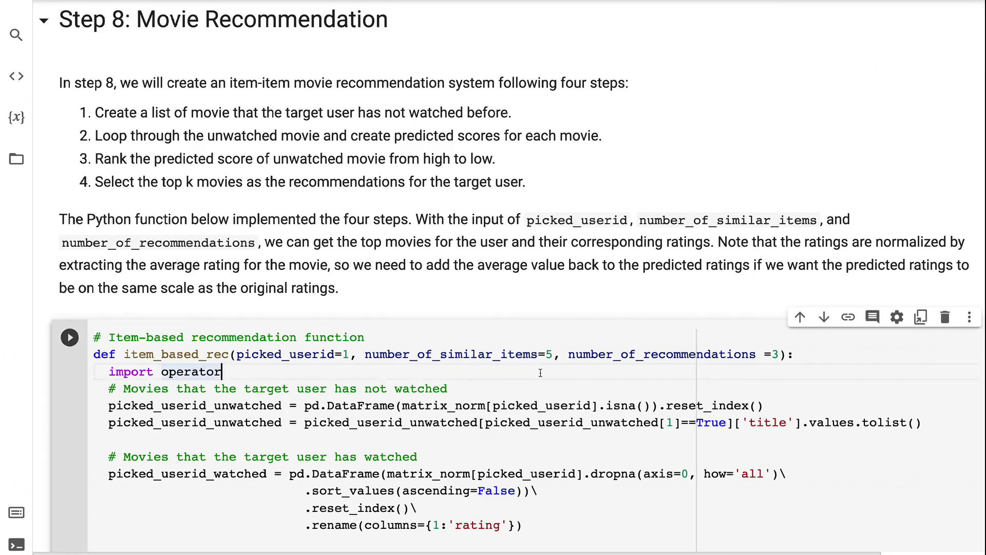
{"action": "scroll", "coordinate": [540, 374], "scroll_direction": "down", "scroll_amount": 3}
{"action": "scroll", "coordinate": [540, 373], "scroll_direction": "down", "scroll_amount": 1}
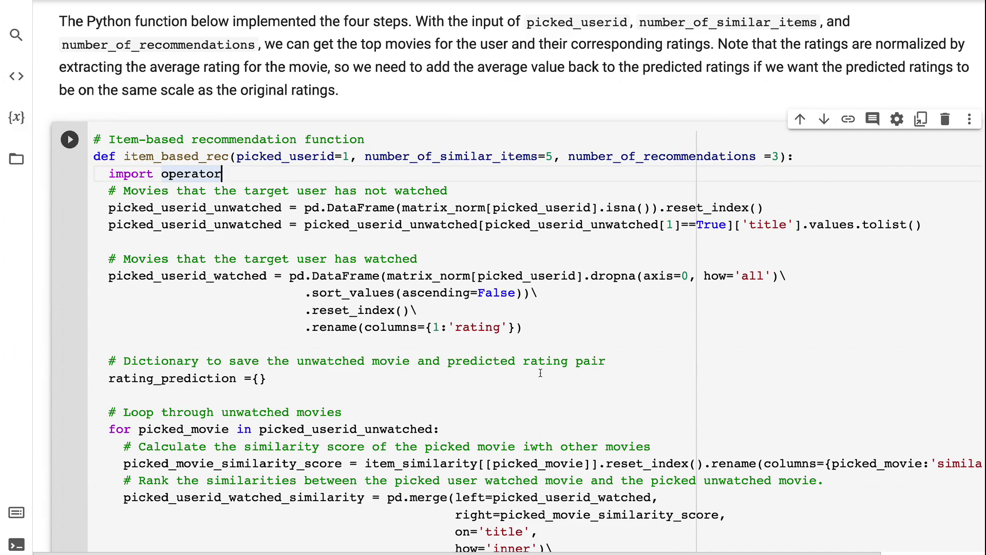
{"action": "scroll", "coordinate": [541, 373], "scroll_direction": "down", "scroll_amount": 2}
{"action": "scroll", "coordinate": [541, 373], "scroll_direction": "down", "scroll_amount": 5}
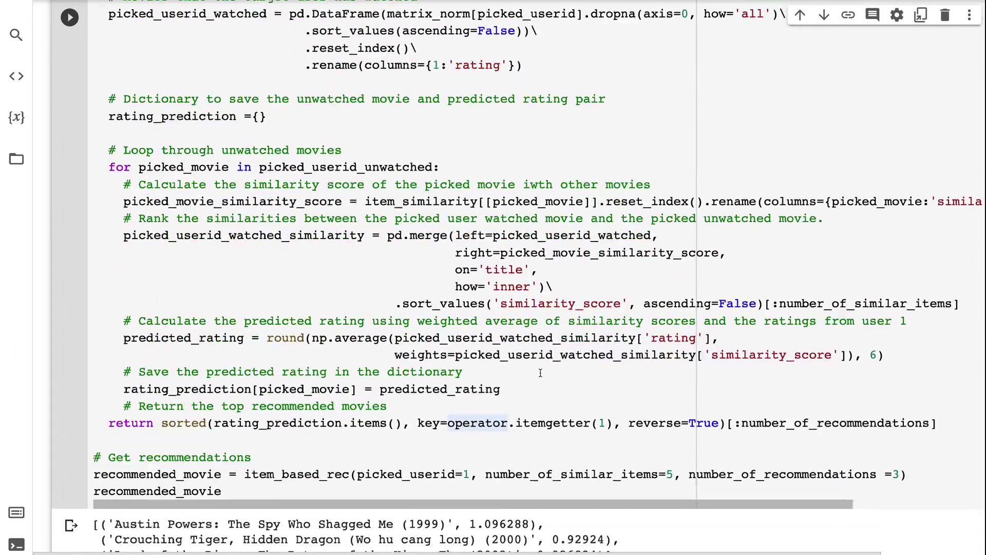
{"action": "scroll", "coordinate": [541, 374], "scroll_direction": "down", "scroll_amount": 4}
{"action": "scroll", "coordinate": [541, 373], "scroll_direction": "down", "scroll_amount": 3}
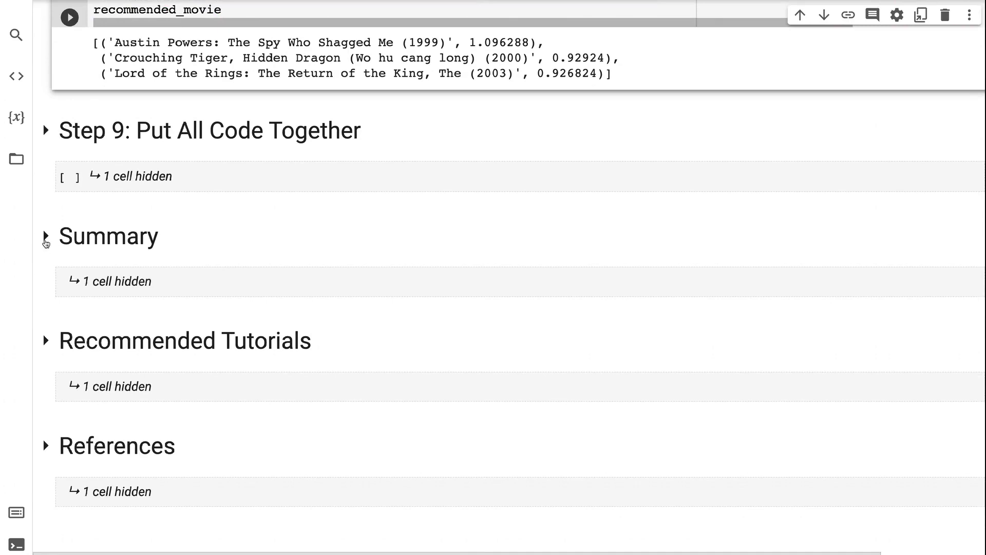
Expand the notebook's Summary section to show the item-based collaborative filtering blog post
{"action": "left_click", "coordinate": [45, 239]}
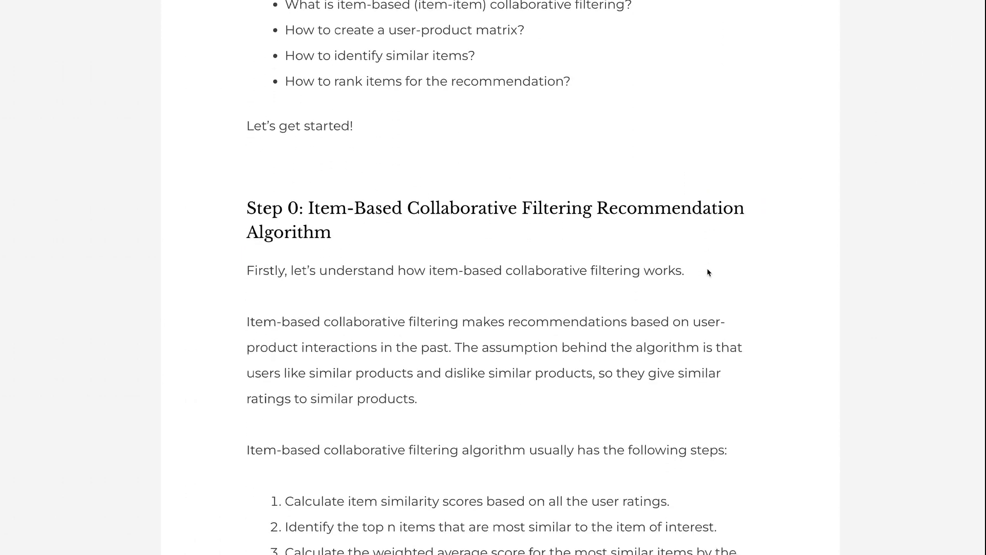
{"action": "scroll", "coordinate": [708, 271], "scroll_direction": "down", "scroll_amount": 4}
{"action": "scroll", "coordinate": [707, 272], "scroll_direction": "down", "scroll_amount": 2}
{"action": "scroll", "coordinate": [708, 273], "scroll_direction": "down", "scroll_amount": 2}
{"action": "scroll", "coordinate": [708, 273], "scroll_direction": "down", "scroll_amount": 1}
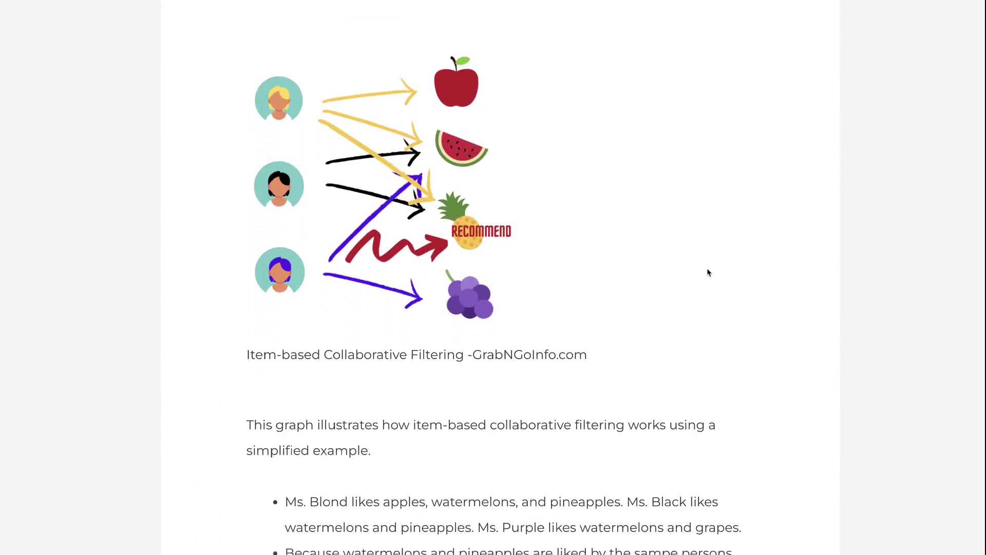
{"action": "scroll", "coordinate": [708, 271], "scroll_direction": "down", "scroll_amount": 1}
{"action": "scroll", "coordinate": [707, 272], "scroll_direction": "down", "scroll_amount": 1}
{"action": "scroll", "coordinate": [708, 272], "scroll_direction": "down", "scroll_amount": 1}
{"action": "scroll", "coordinate": [708, 272], "scroll_direction": "down", "scroll_amount": 2}
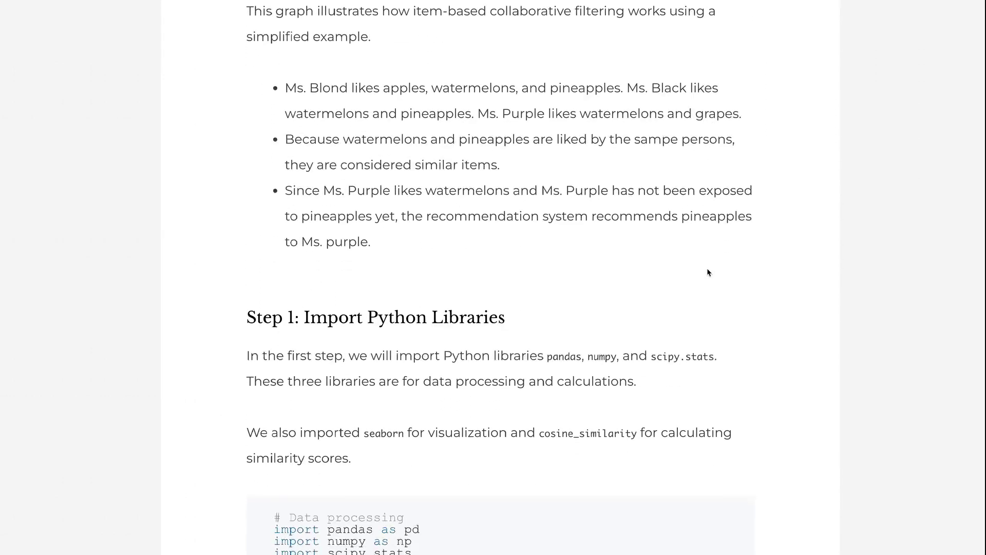
{"action": "scroll", "coordinate": [708, 272], "scroll_direction": "down", "scroll_amount": 2}
{"action": "scroll", "coordinate": [708, 273], "scroll_direction": "down", "scroll_amount": 2}
{"action": "scroll", "coordinate": [708, 271], "scroll_direction": "down", "scroll_amount": 3}
{"action": "scroll", "coordinate": [707, 268], "scroll_direction": "down", "scroll_amount": 2}
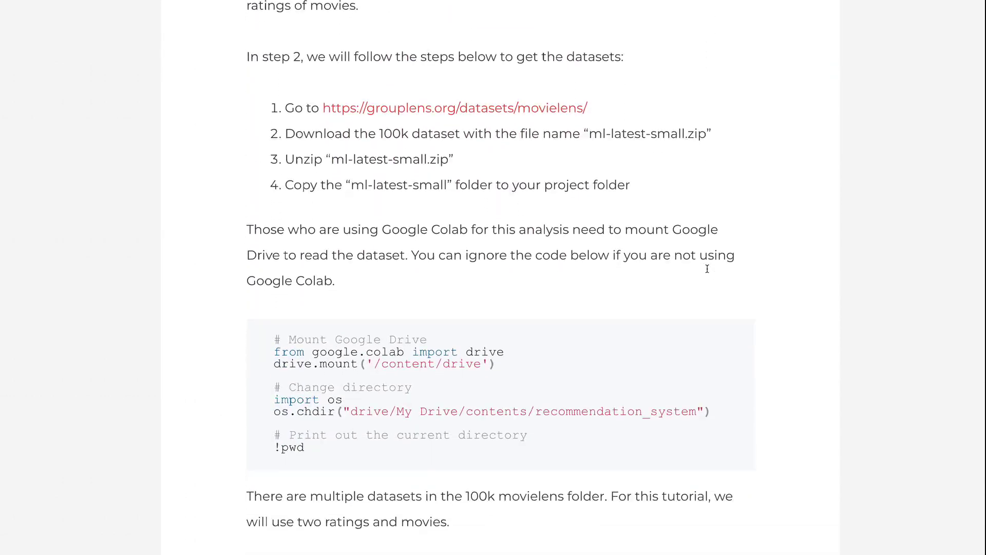
{"action": "scroll", "coordinate": [706, 269], "scroll_direction": "down", "scroll_amount": 3}
{"action": "scroll", "coordinate": [707, 268], "scroll_direction": "down", "scroll_amount": 2}
{"action": "scroll", "coordinate": [706, 268], "scroll_direction": "down", "scroll_amount": 1}
{"action": "scroll", "coordinate": [706, 269], "scroll_direction": "down", "scroll_amount": 2}
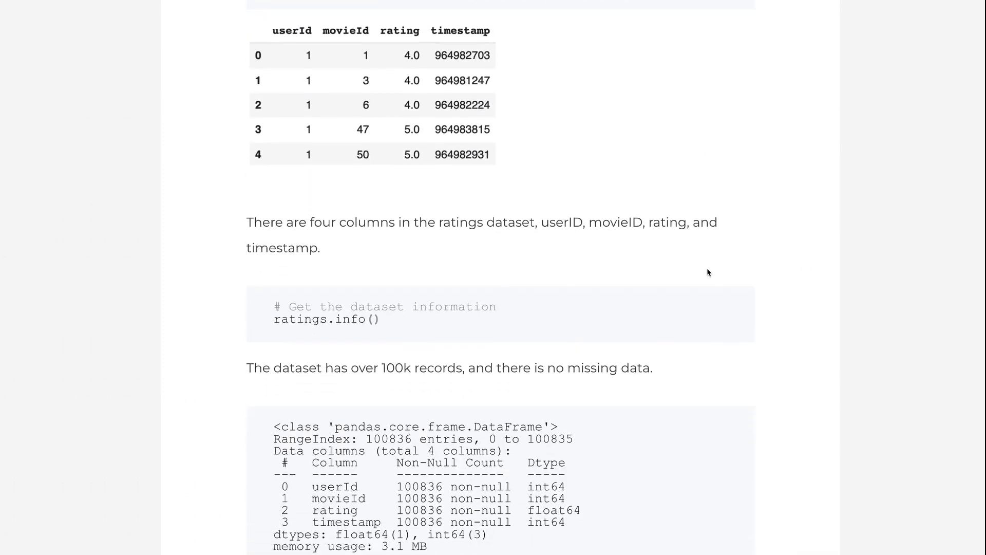
{"action": "scroll", "coordinate": [707, 271], "scroll_direction": "down", "scroll_amount": 2}
{"action": "scroll", "coordinate": [708, 272], "scroll_direction": "down", "scroll_amount": 2}
{"action": "scroll", "coordinate": [708, 273], "scroll_direction": "down", "scroll_amount": 4}
{"action": "scroll", "coordinate": [707, 271], "scroll_direction": "down", "scroll_amount": 2}
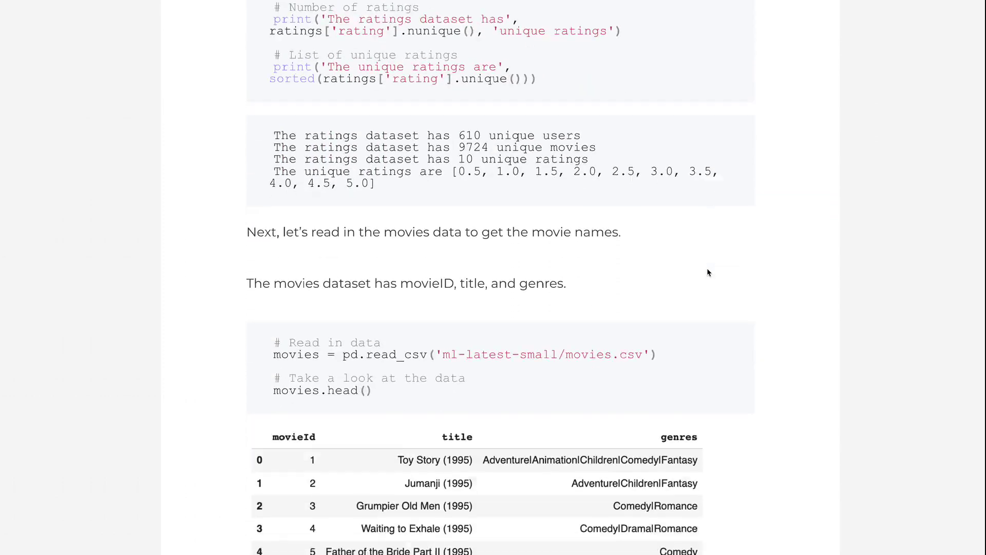